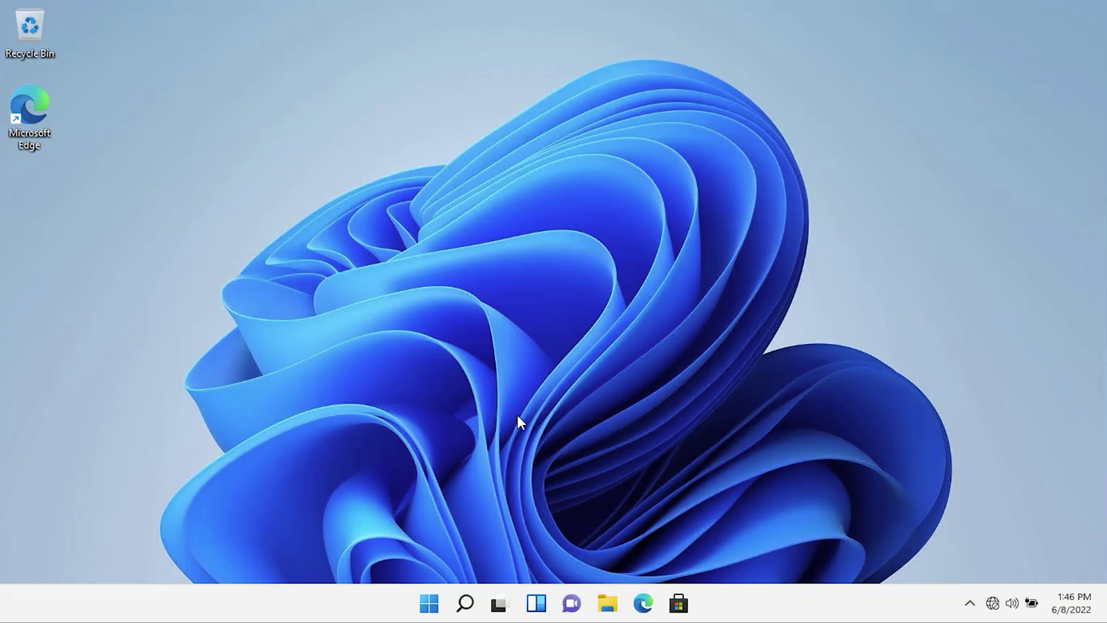
Step: Launch Registry Editor by searching 'regis' in Start and approving the User Account Control prompt
click(429, 604)
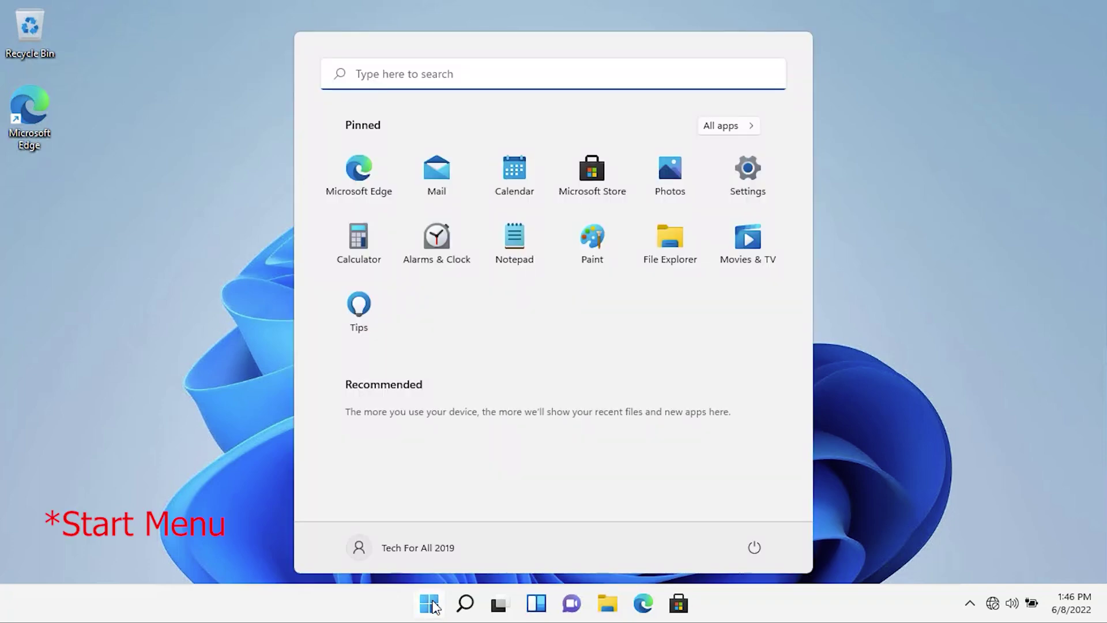
text(regis)
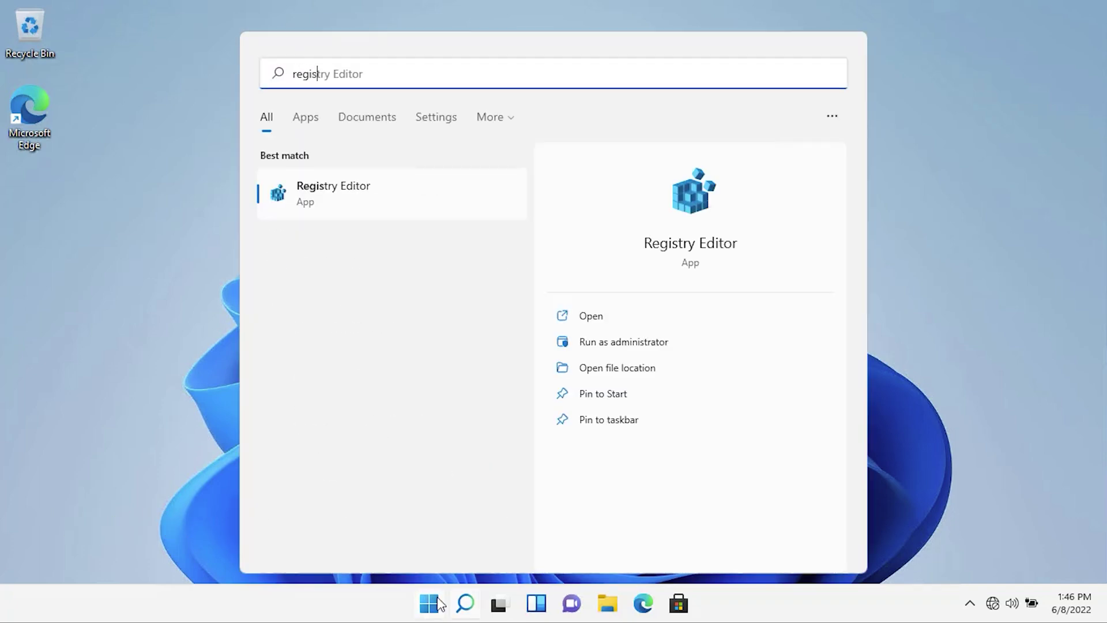
click(612, 321)
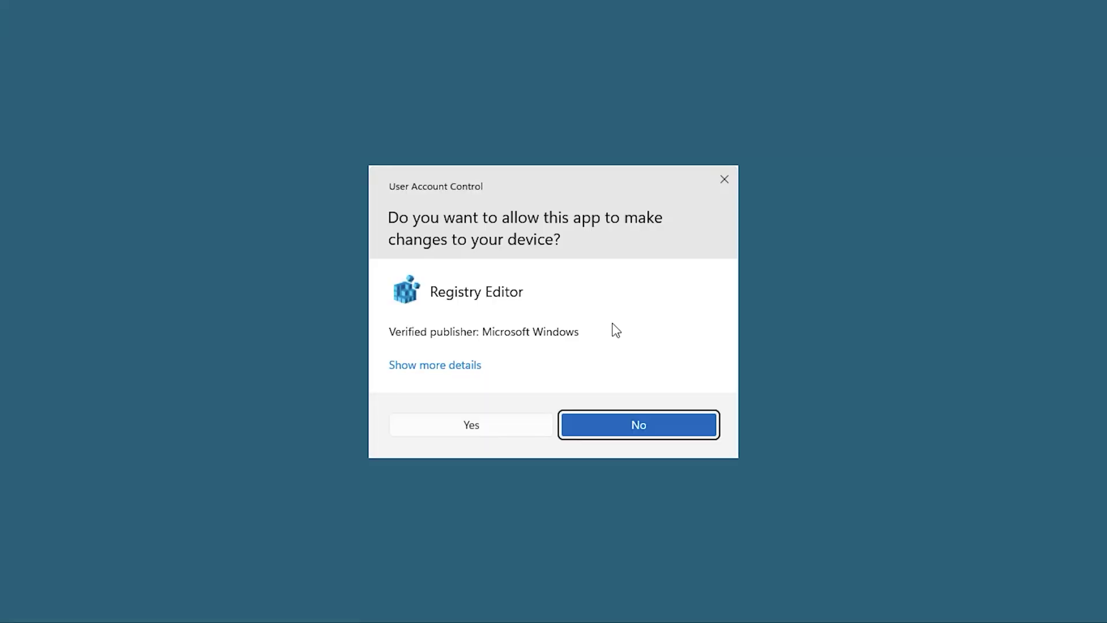
key(Left)
key(Return)
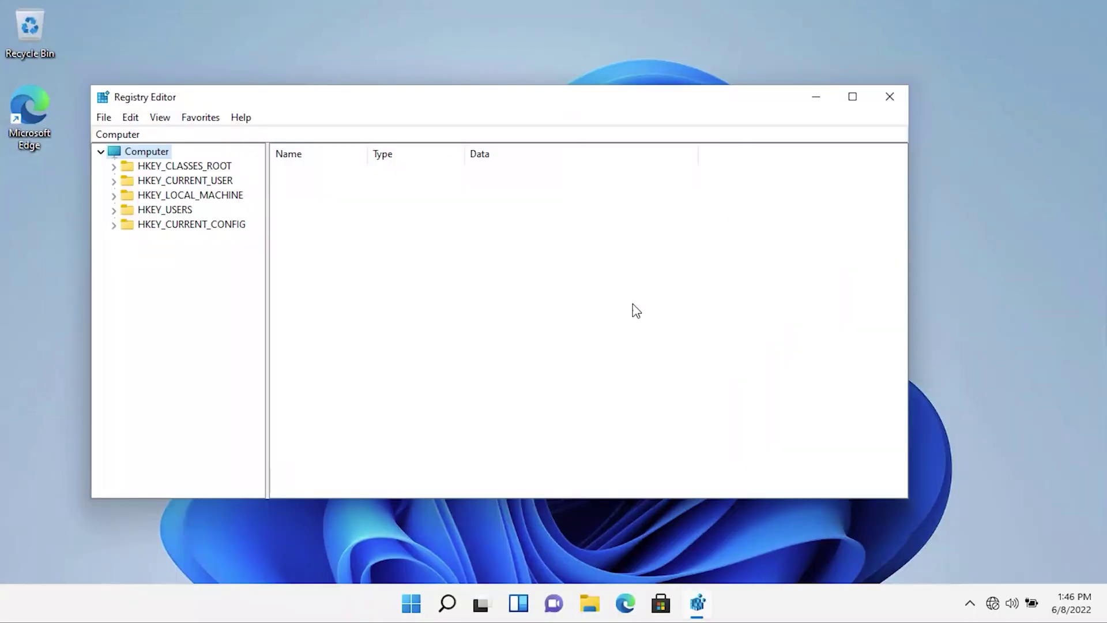
Step: Maximize Registry Editor and expand HKEY_LOCAL_MACHINE > SYSTEM > CurrentControlSet, widening the key tree
click(851, 100)
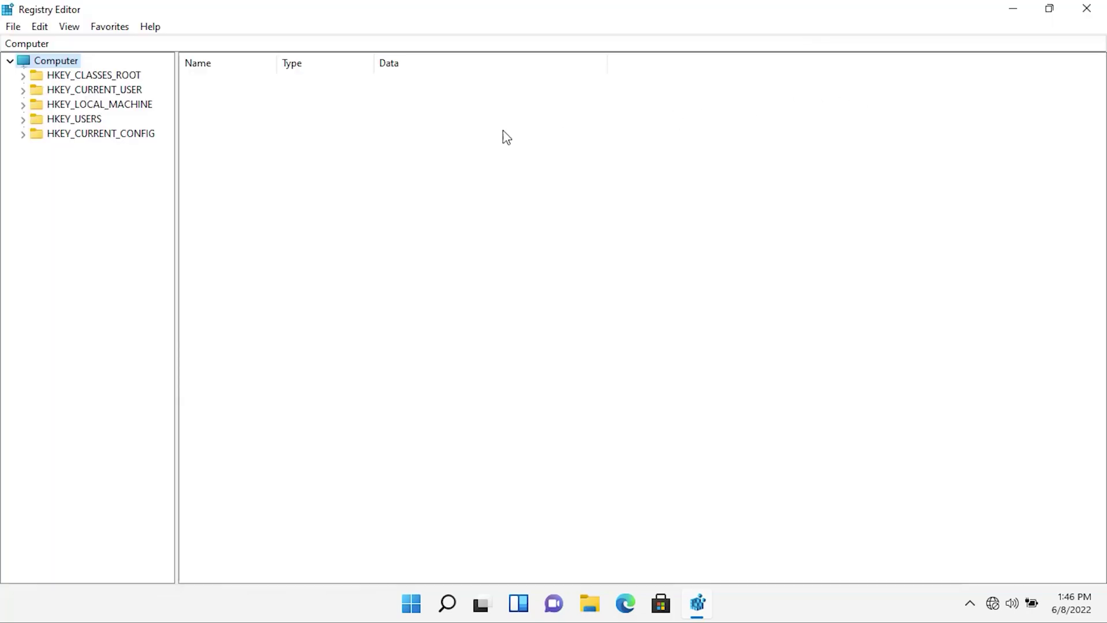
click(124, 109)
double_click(125, 110)
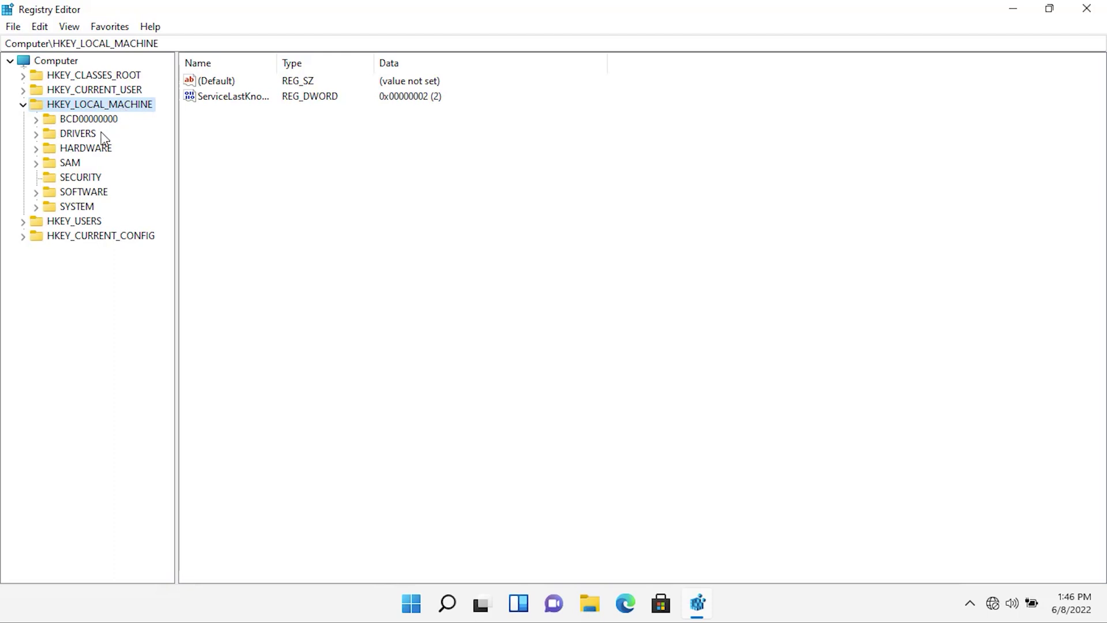
click(88, 207)
double_click(88, 207)
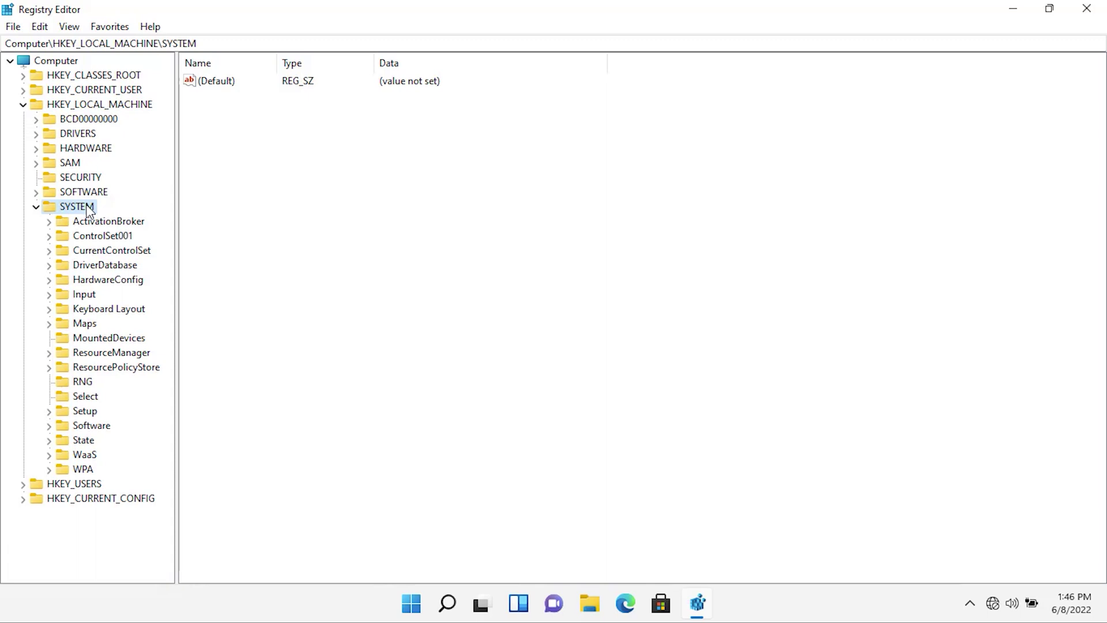
double_click(128, 254)
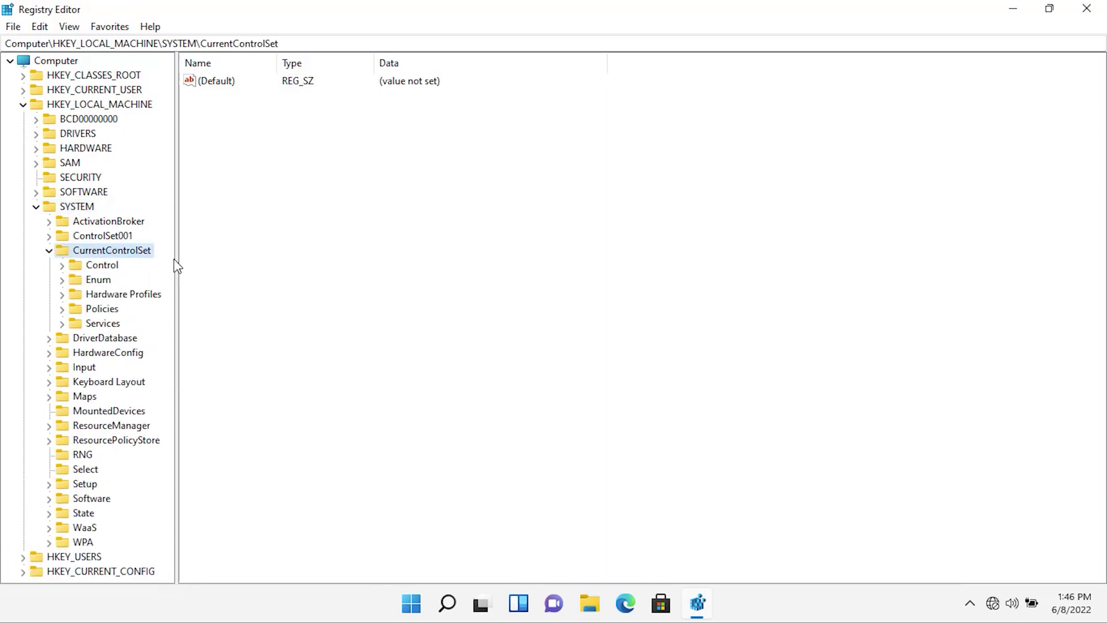
drag(177, 263, 258, 262)
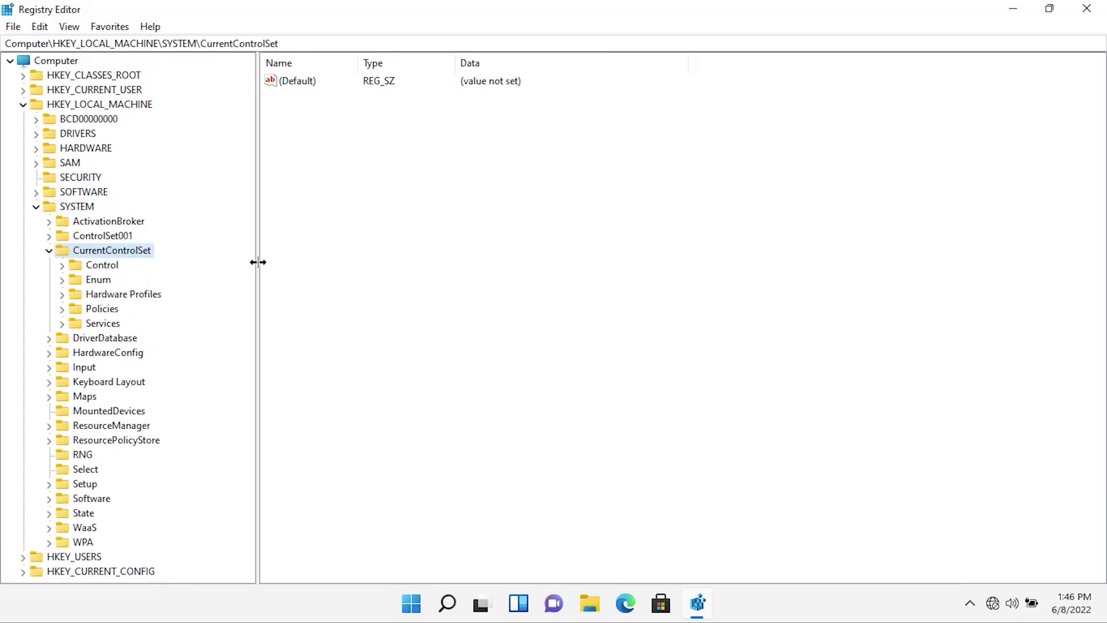
Step: Expand Control > Session Manager and select the Configuration Manager key
double_click(102, 269)
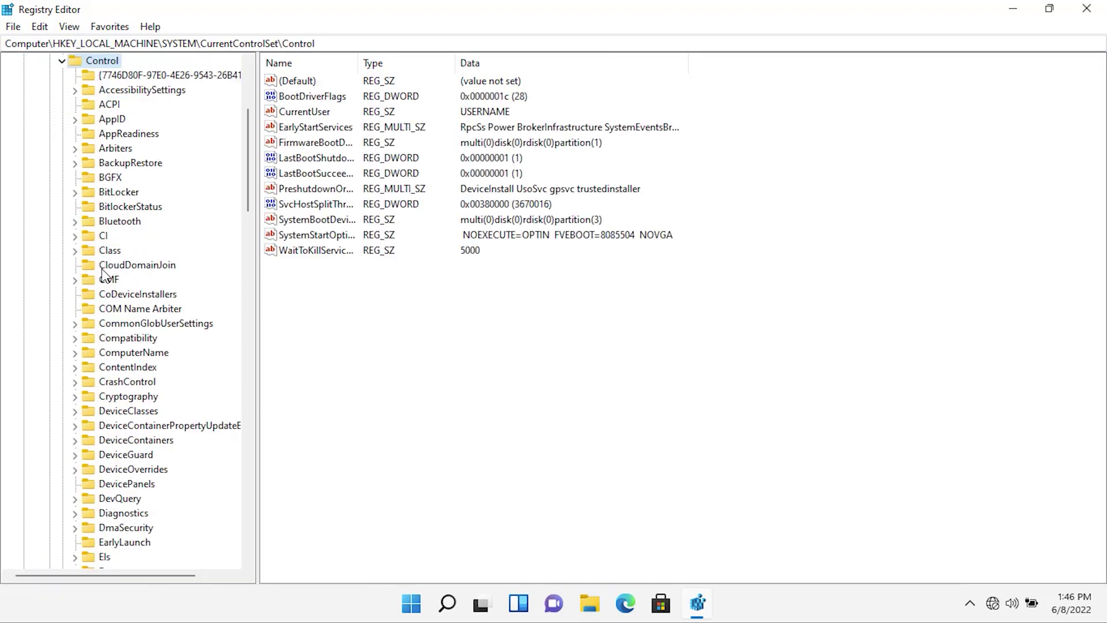
scroll(118, 446, down, 4)
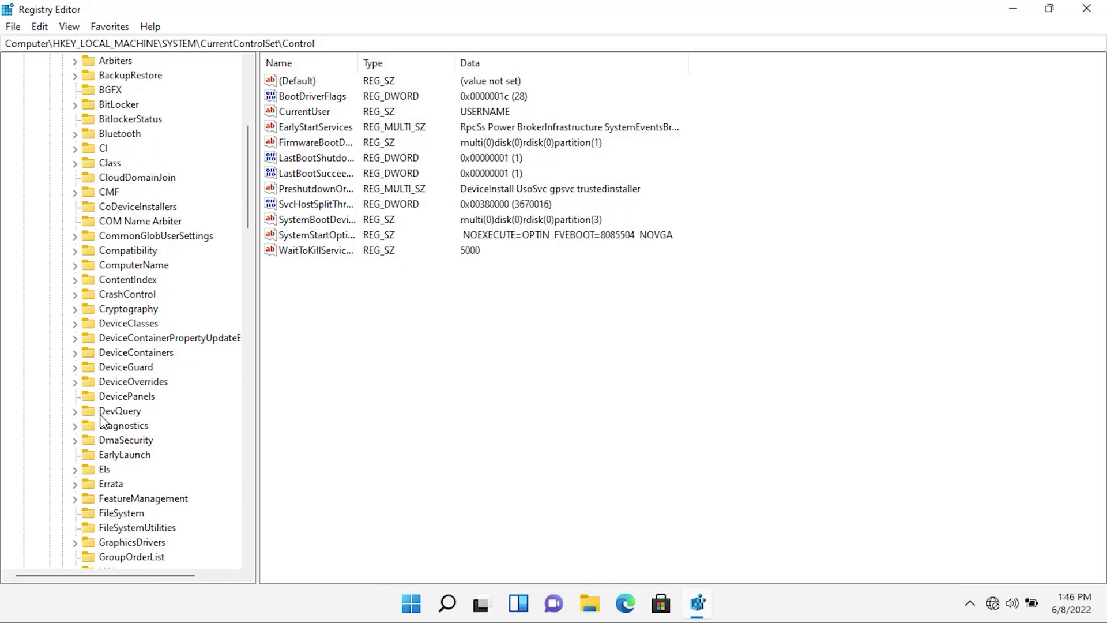
scroll(118, 447, down, 15)
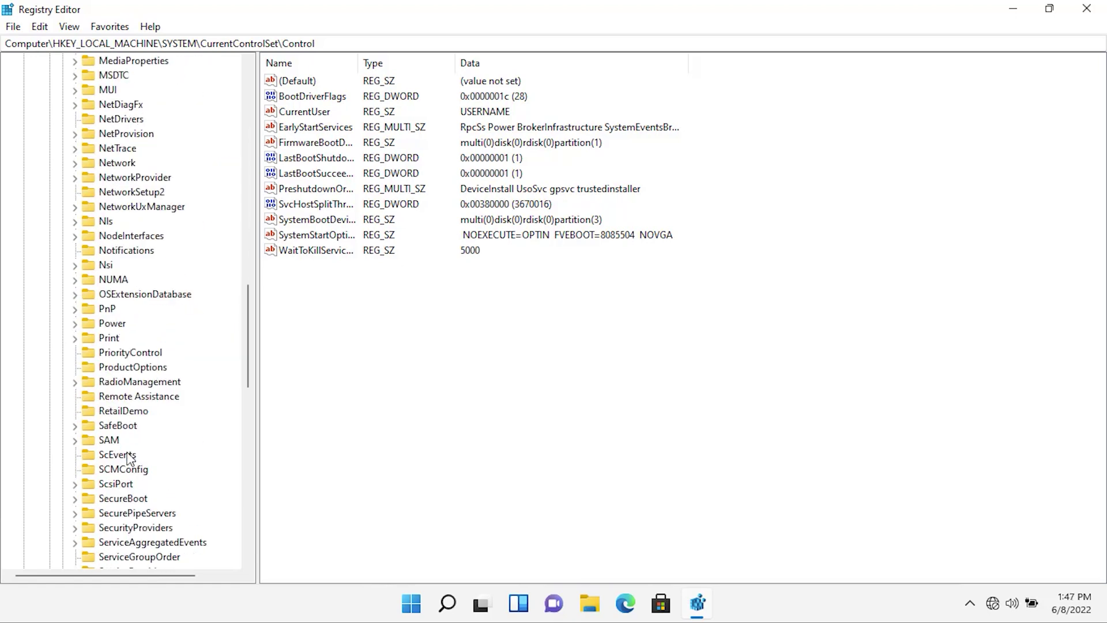
scroll(130, 484, down, 3)
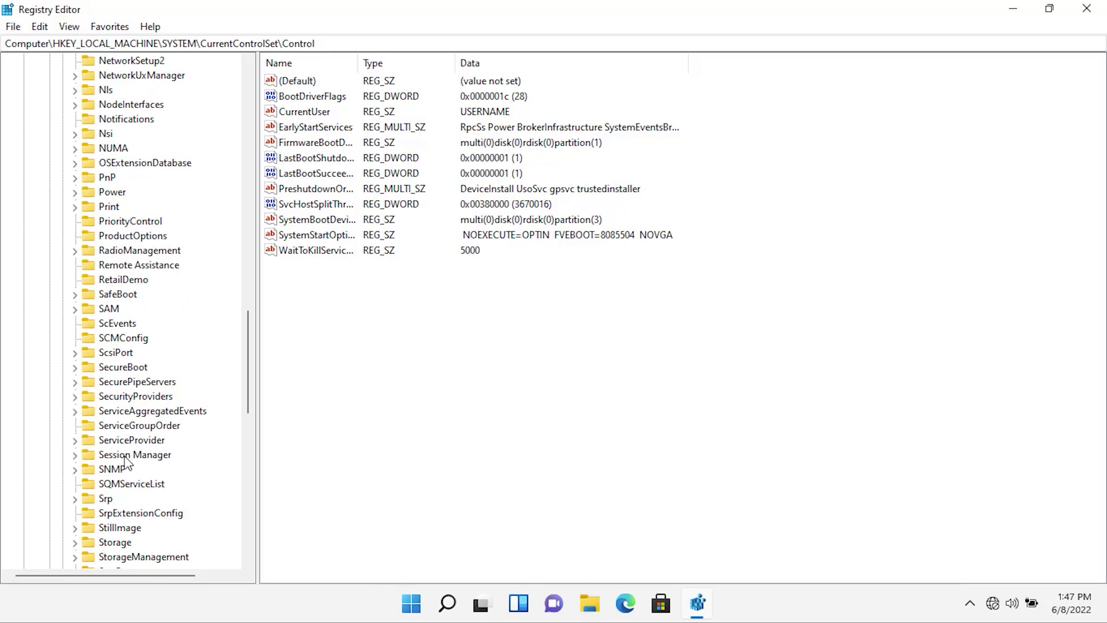
click(125, 457)
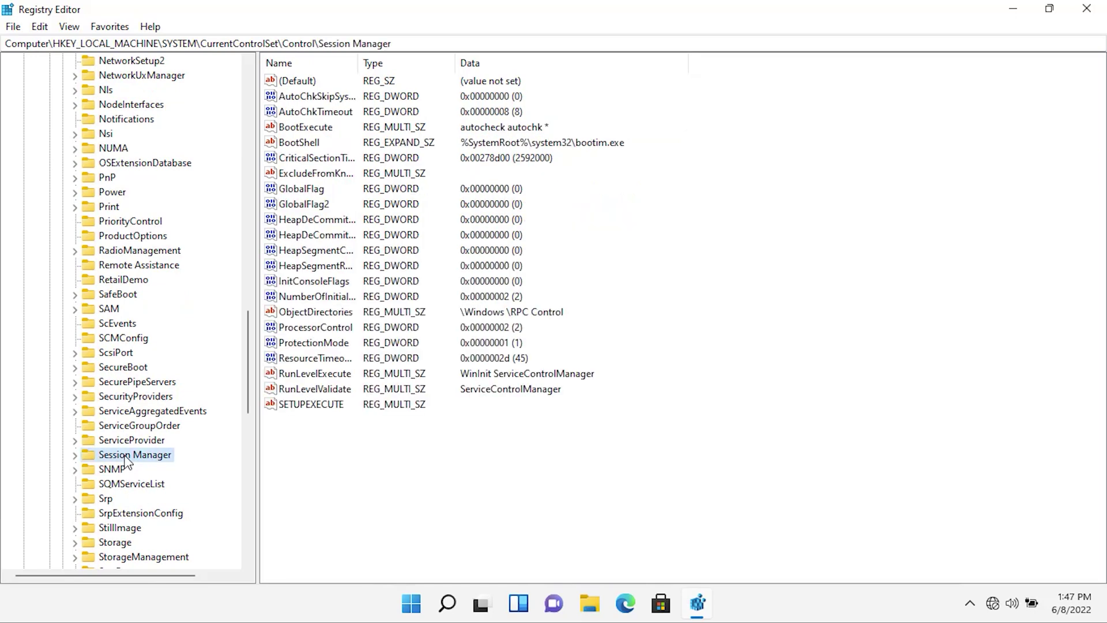
click(76, 455)
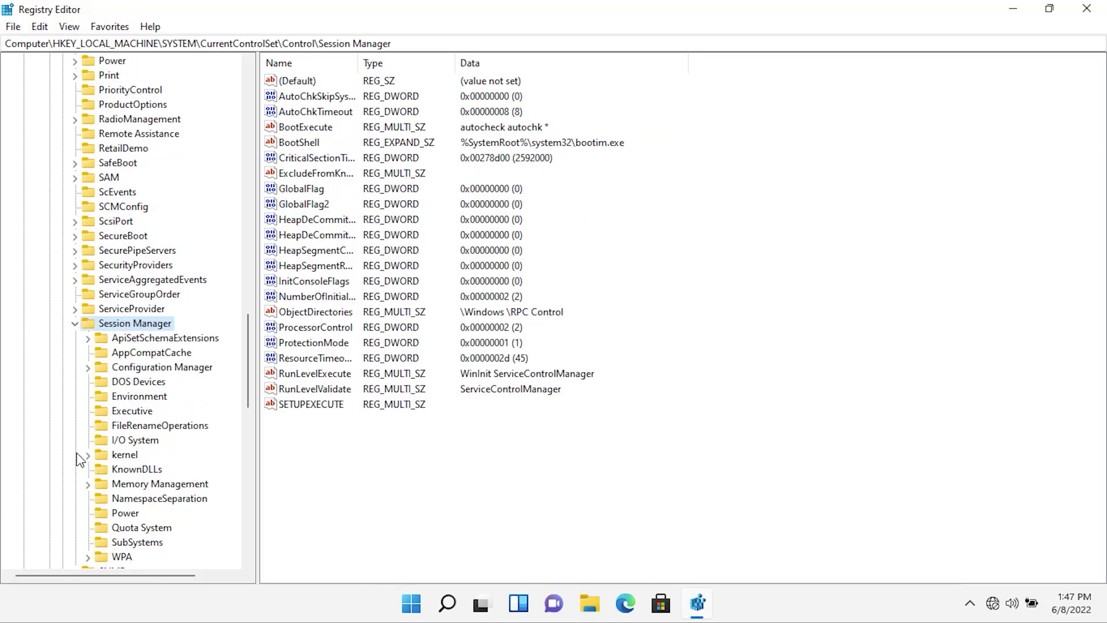
click(147, 369)
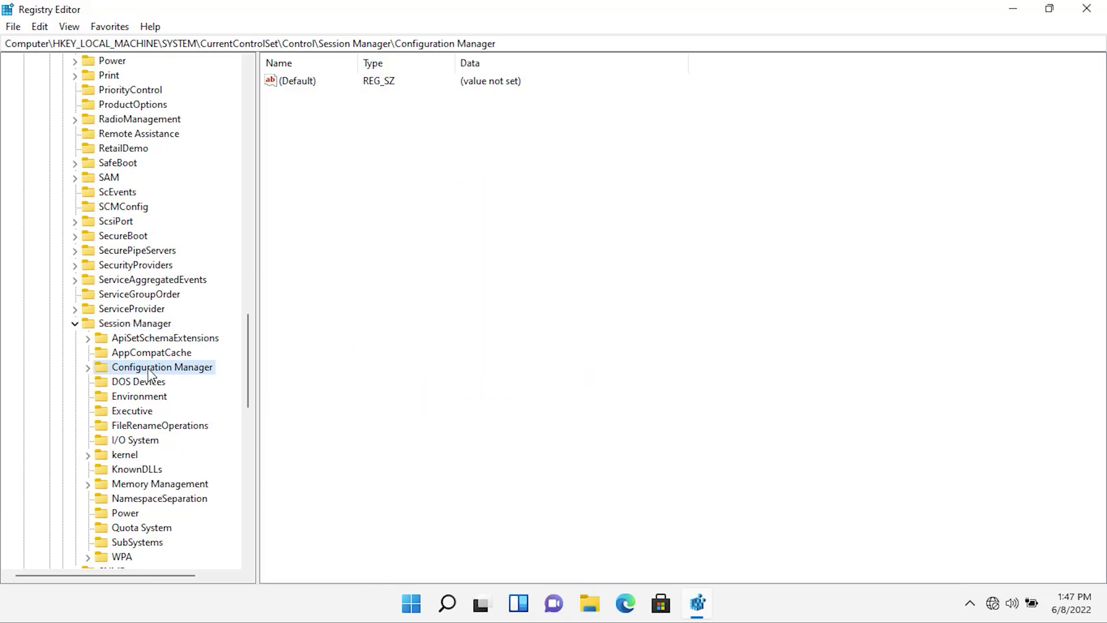
Step: Add a new DWORD (32-bit) value named EnablePeriodicBackup under Configuration Manager
click(90, 367)
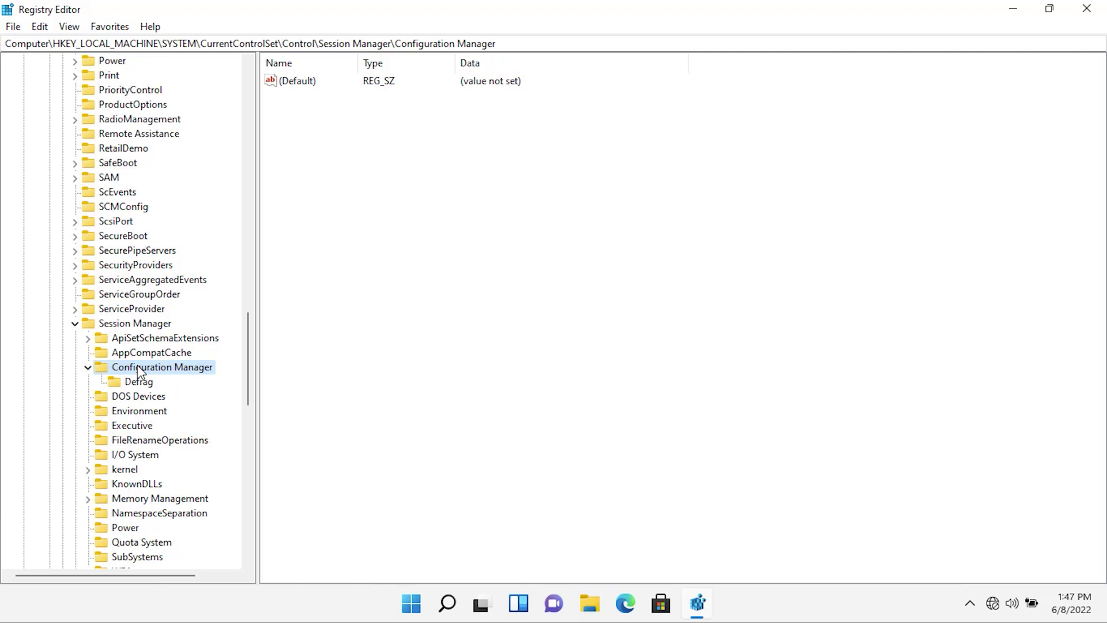
right_click(350, 273)
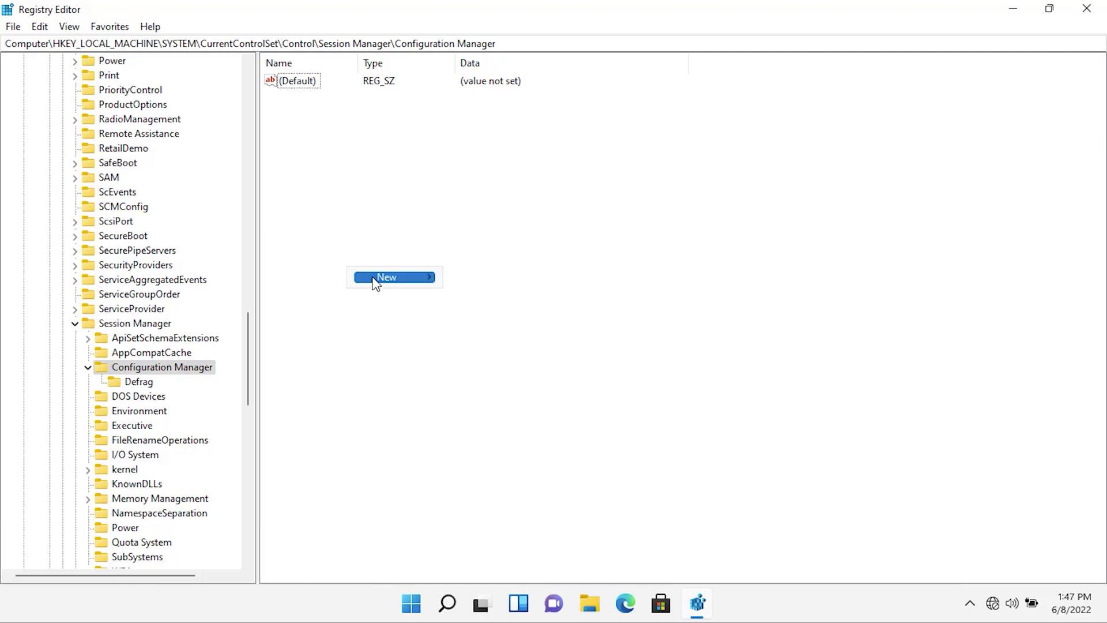
mouse_move(397, 277)
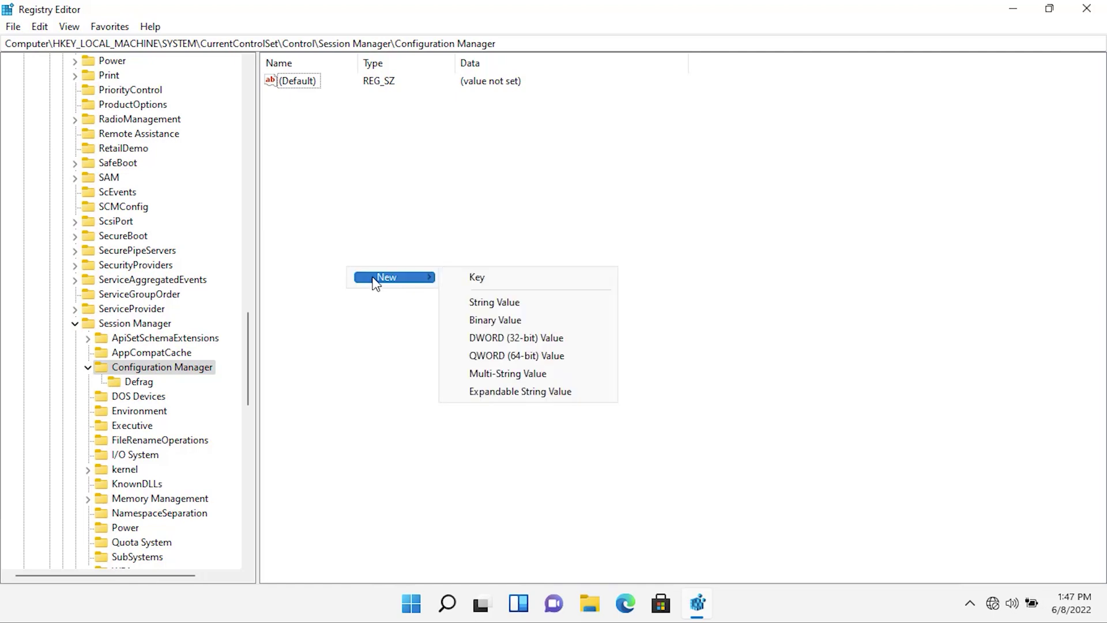
click(510, 339)
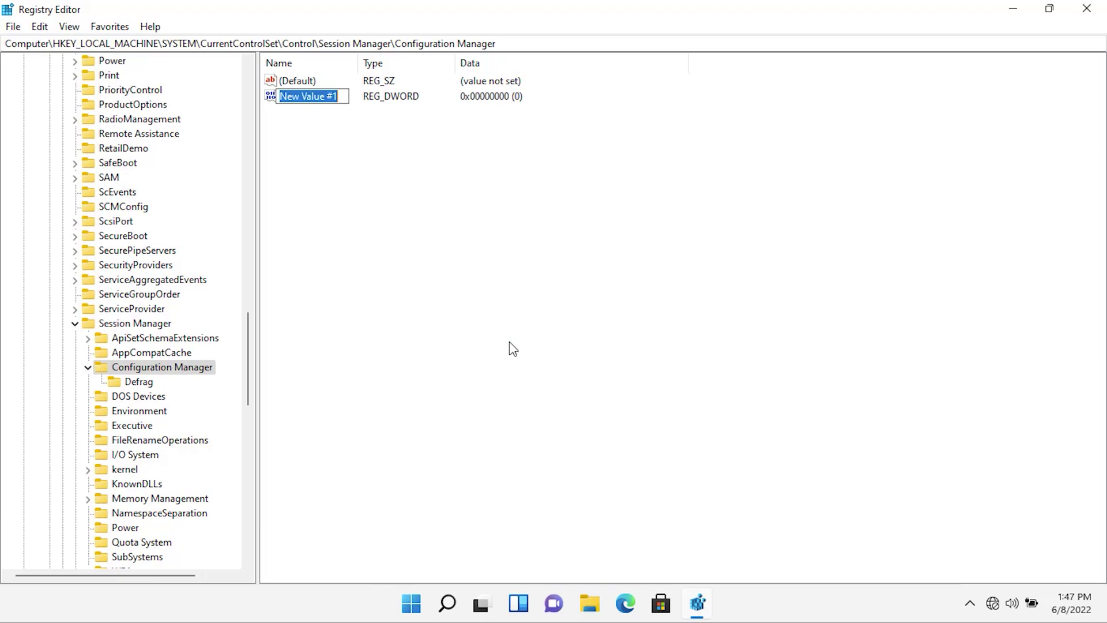
text(Enable)
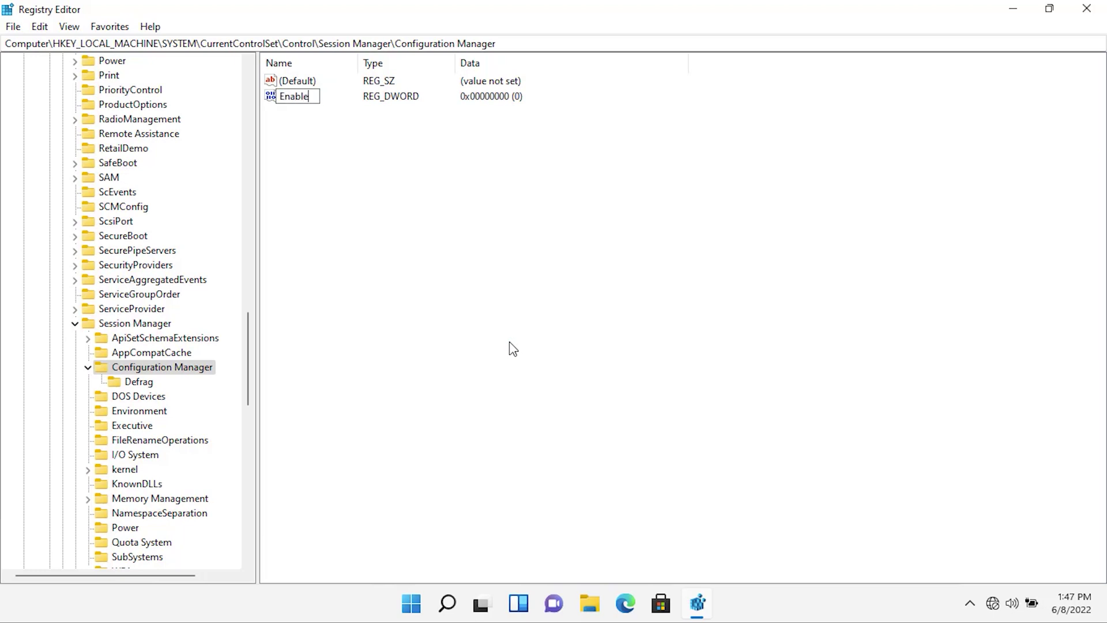
text(PeriodicBackup)
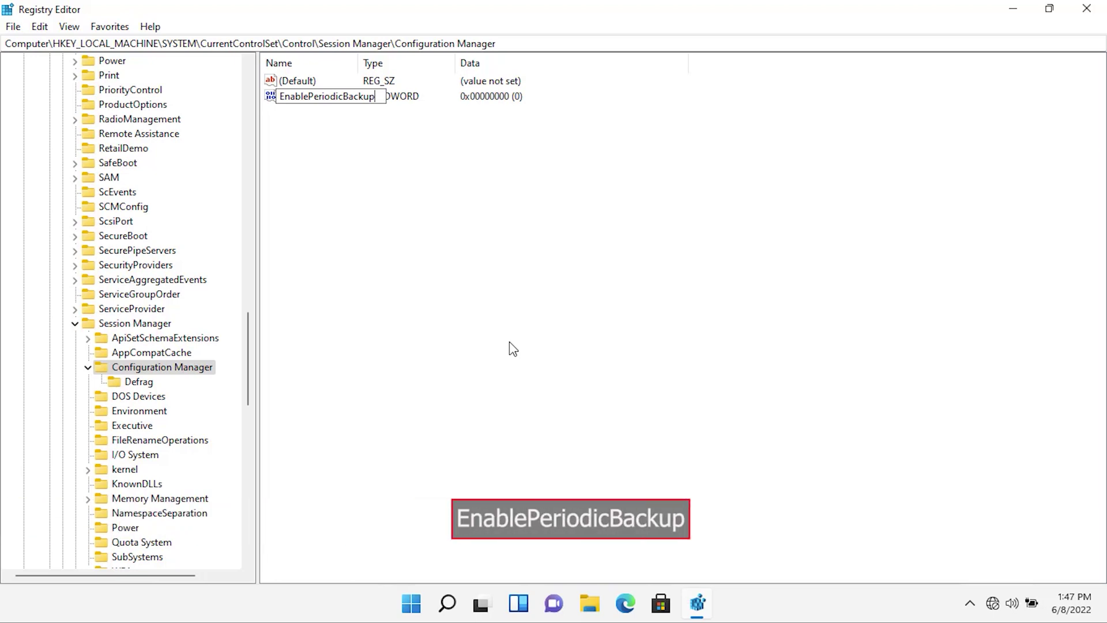
key(Return)
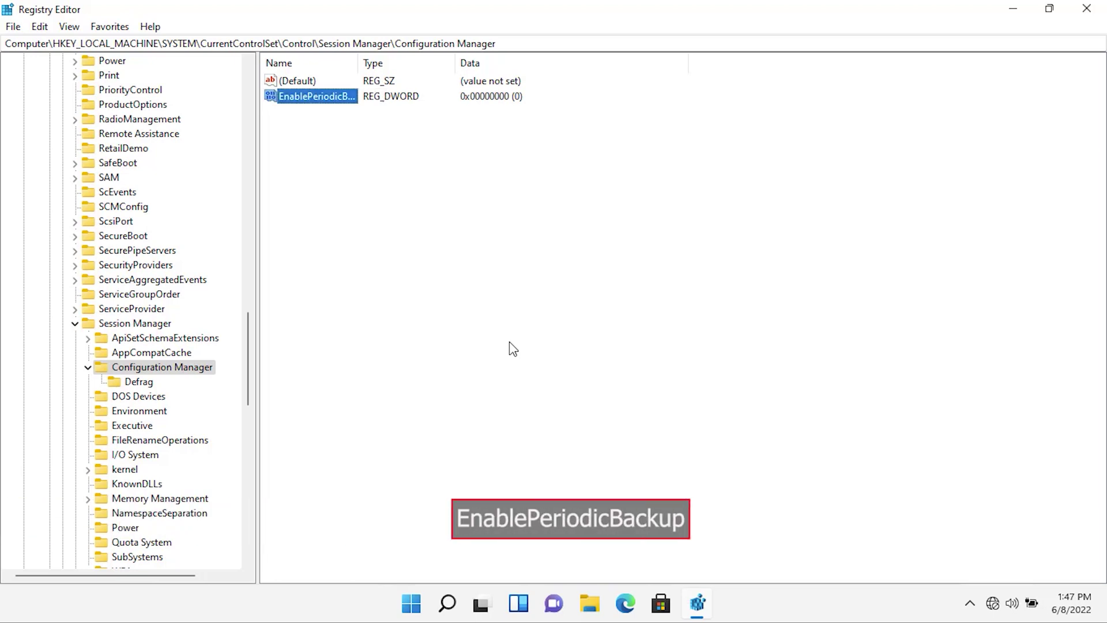
Step: Change EnablePeriodicBackup's value data to 1
double_click(358, 62)
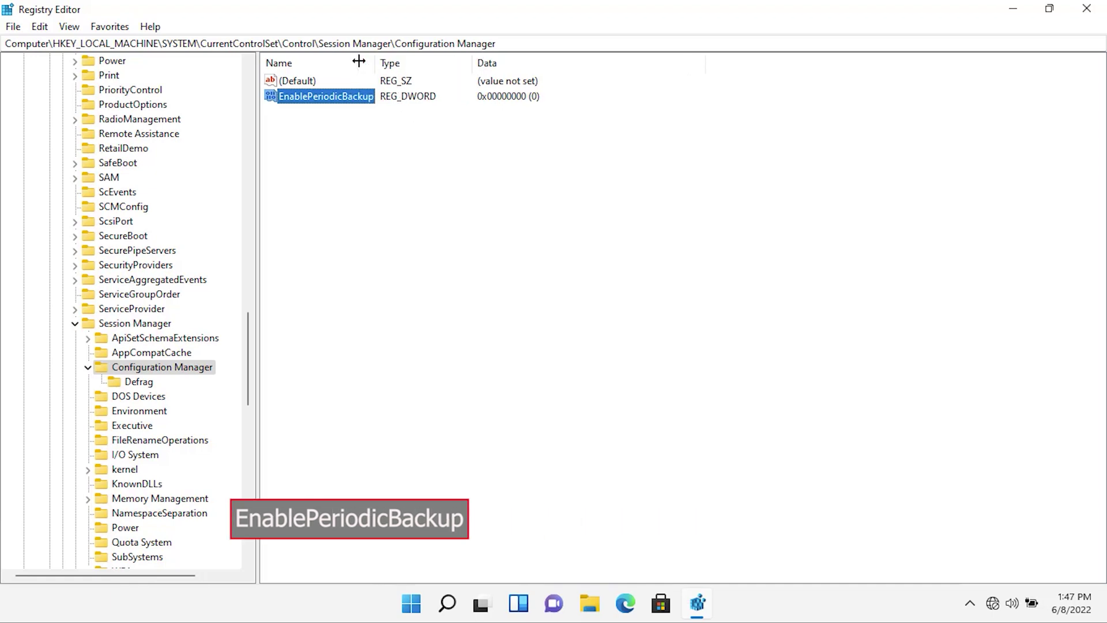
right_click(361, 98)
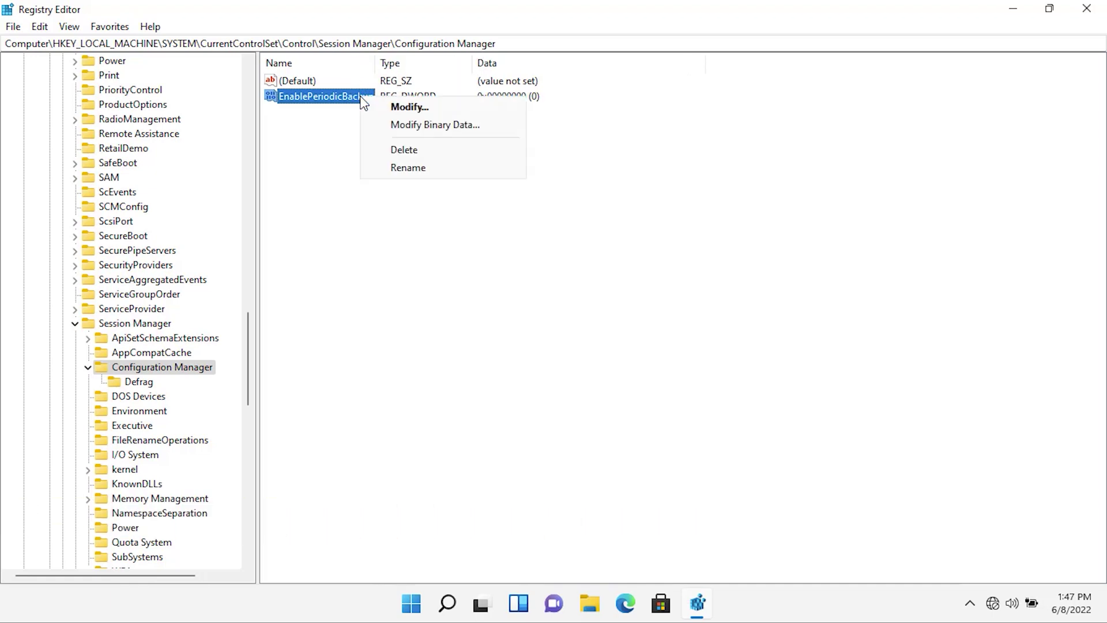
click(402, 111)
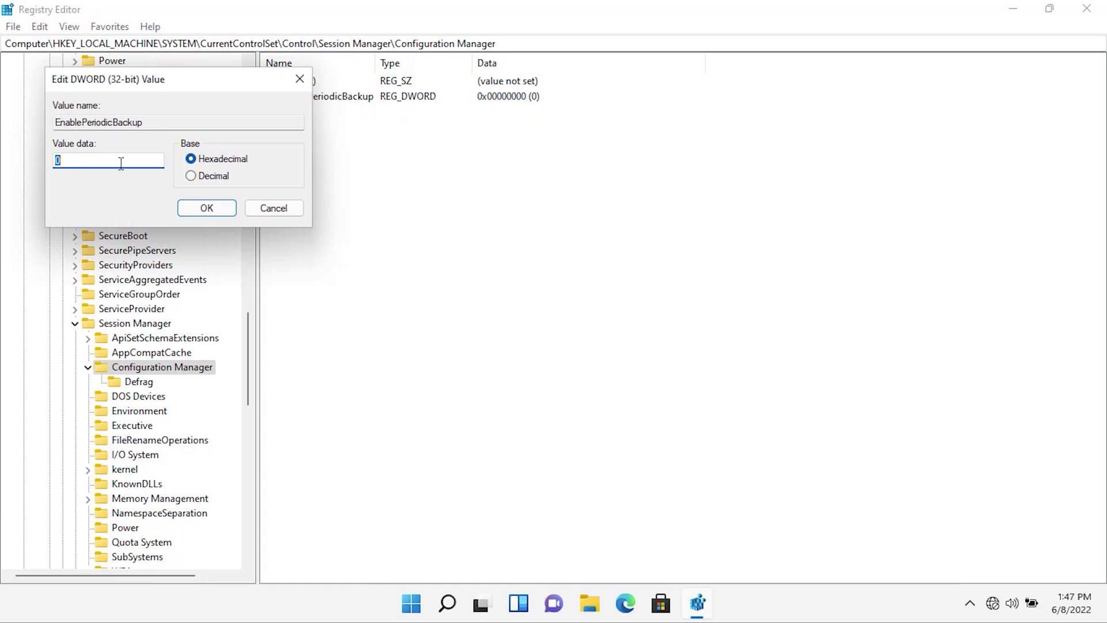
text(1)
click(219, 208)
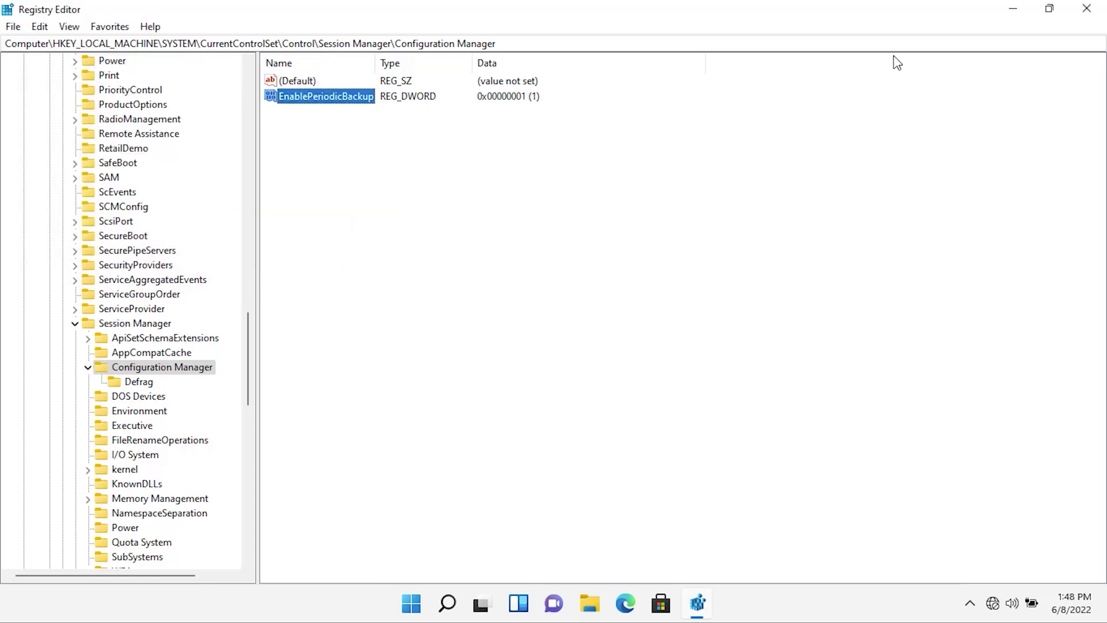
Step: Close Registry Editor and open C:\Windows in File Explorer
click(1081, 10)
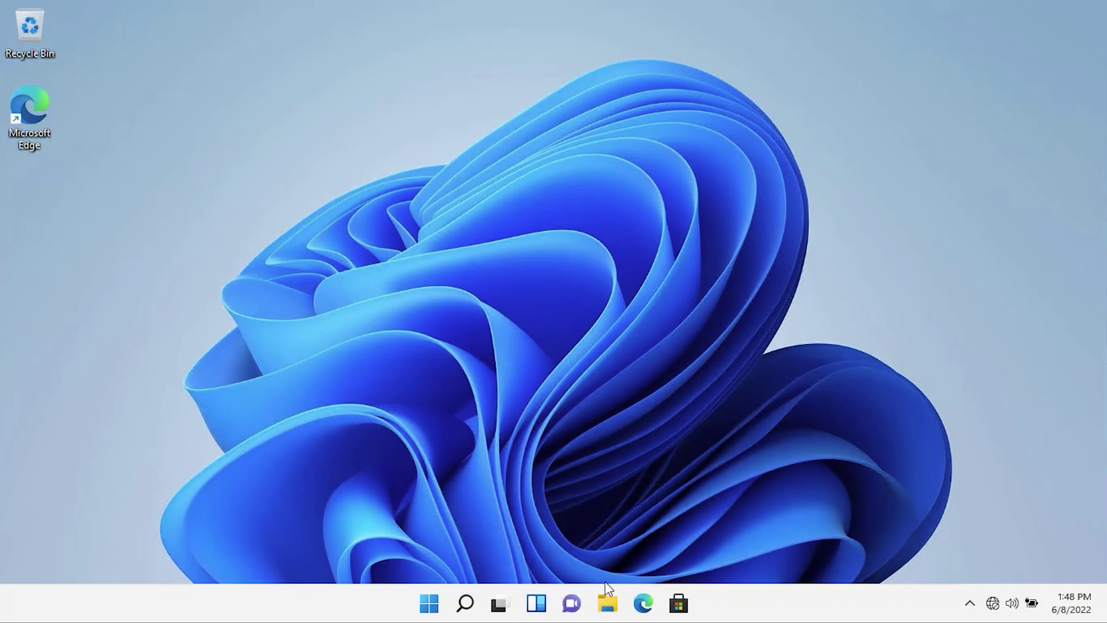
click(607, 602)
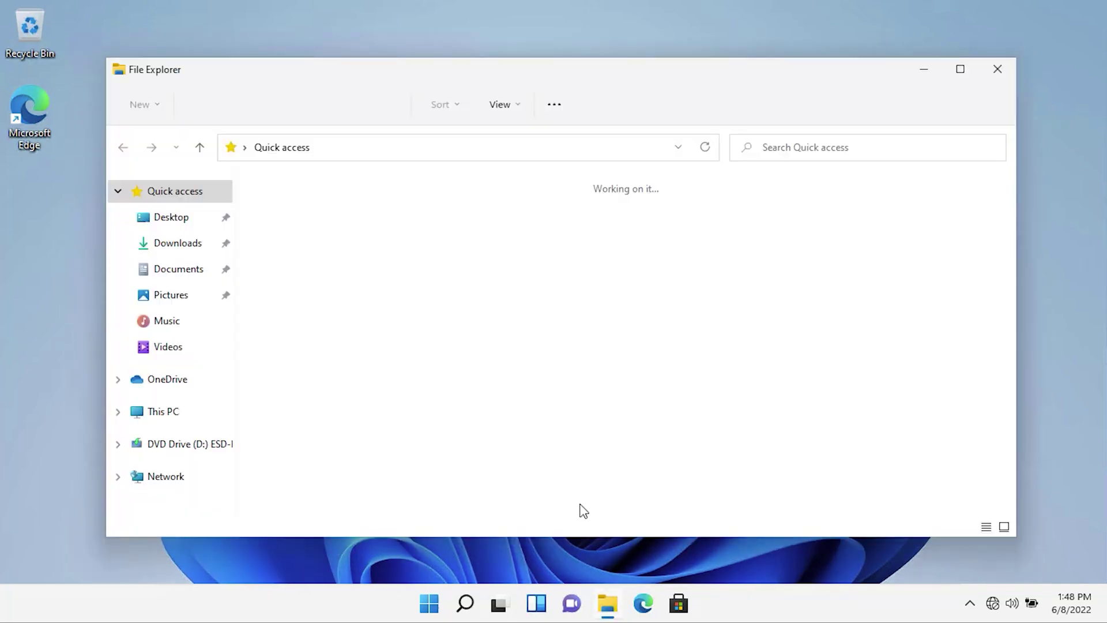
click(158, 413)
double_click(326, 337)
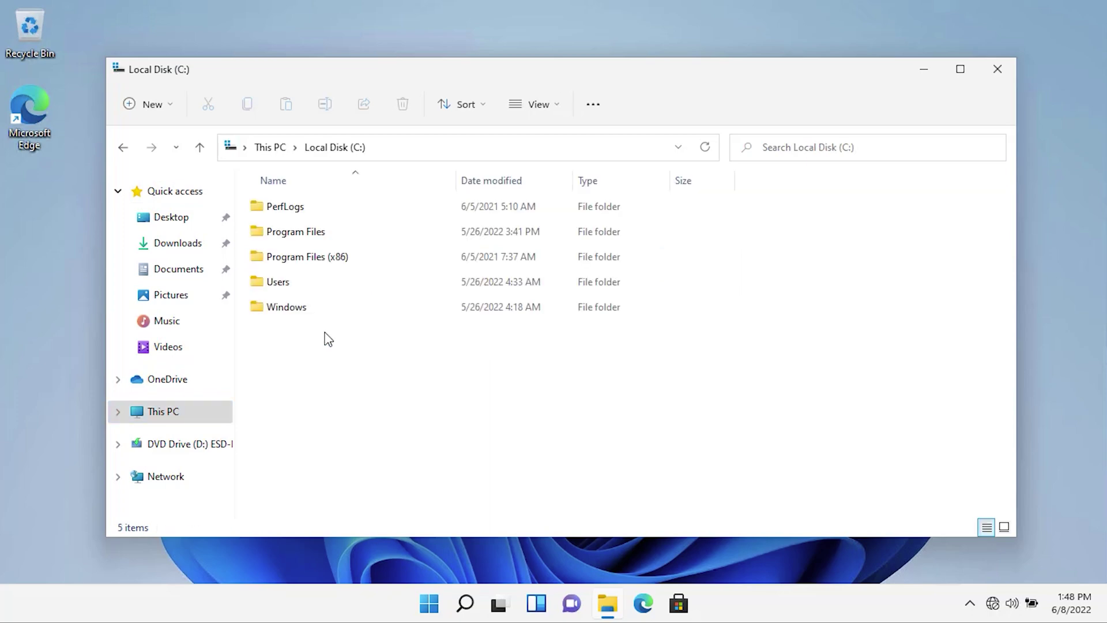
double_click(312, 316)
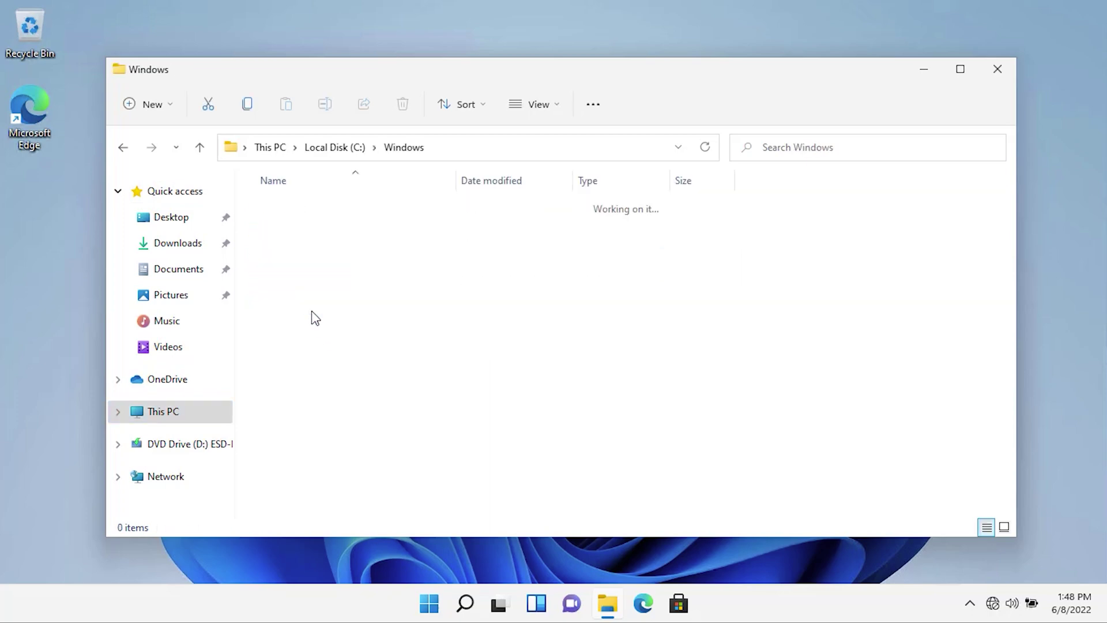
click(961, 70)
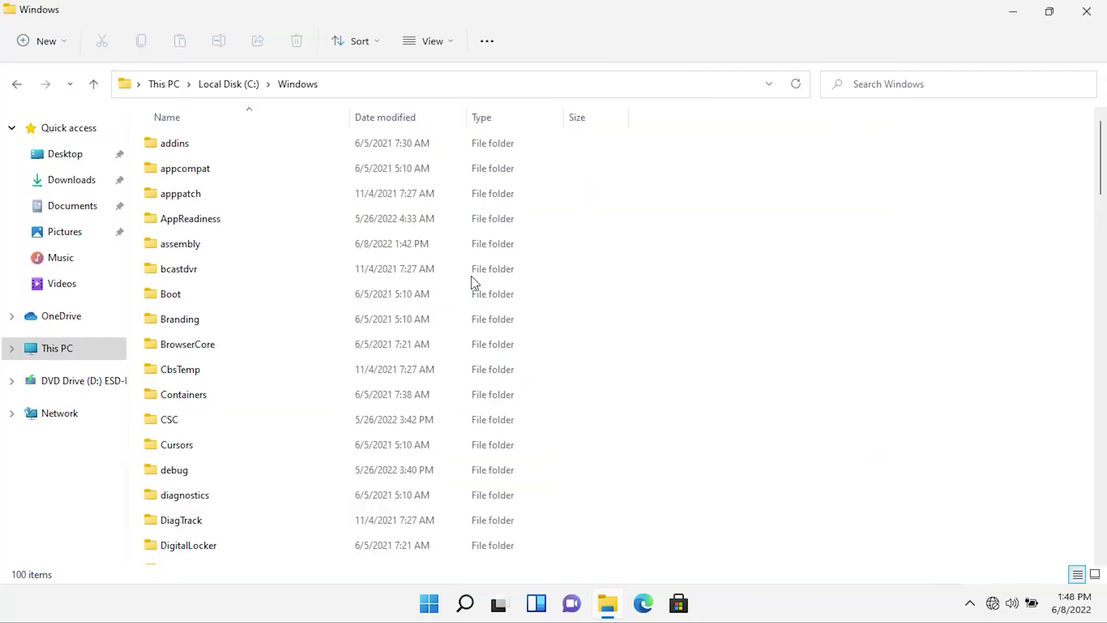
click(239, 351)
Step: Open System32\config, granting folder access when prompted
scroll(225, 403, down, 12)
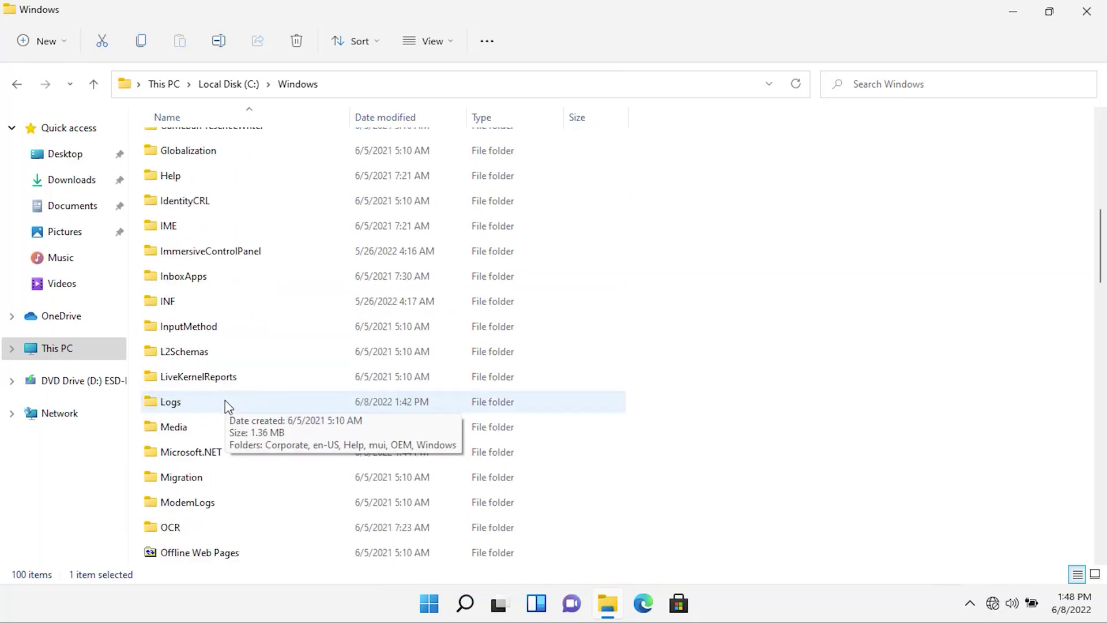
scroll(226, 406, down, 6)
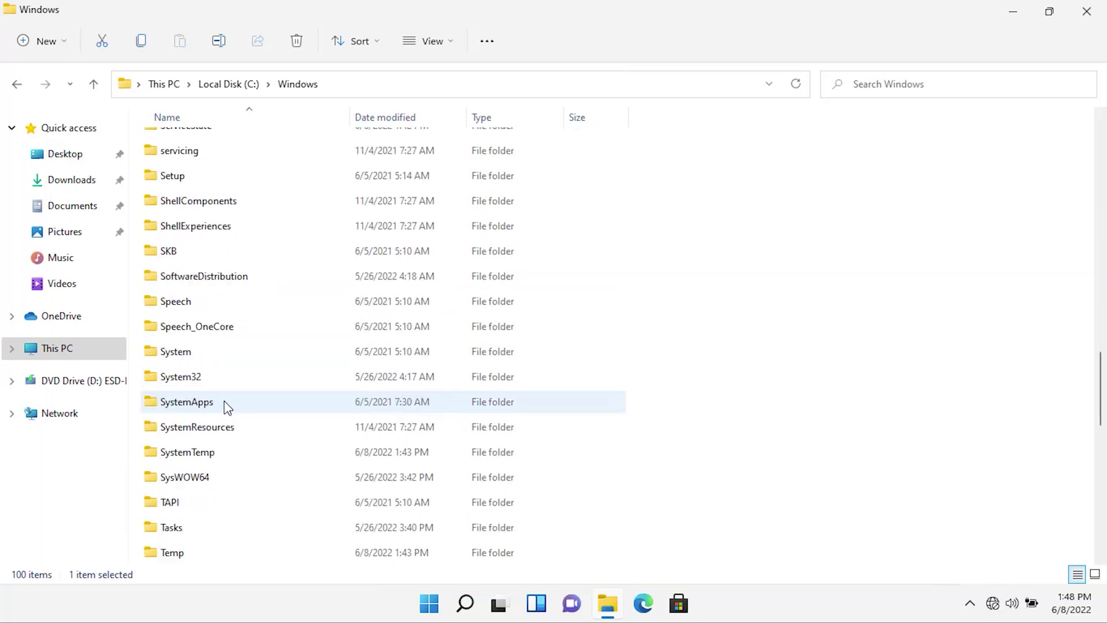
click(167, 383)
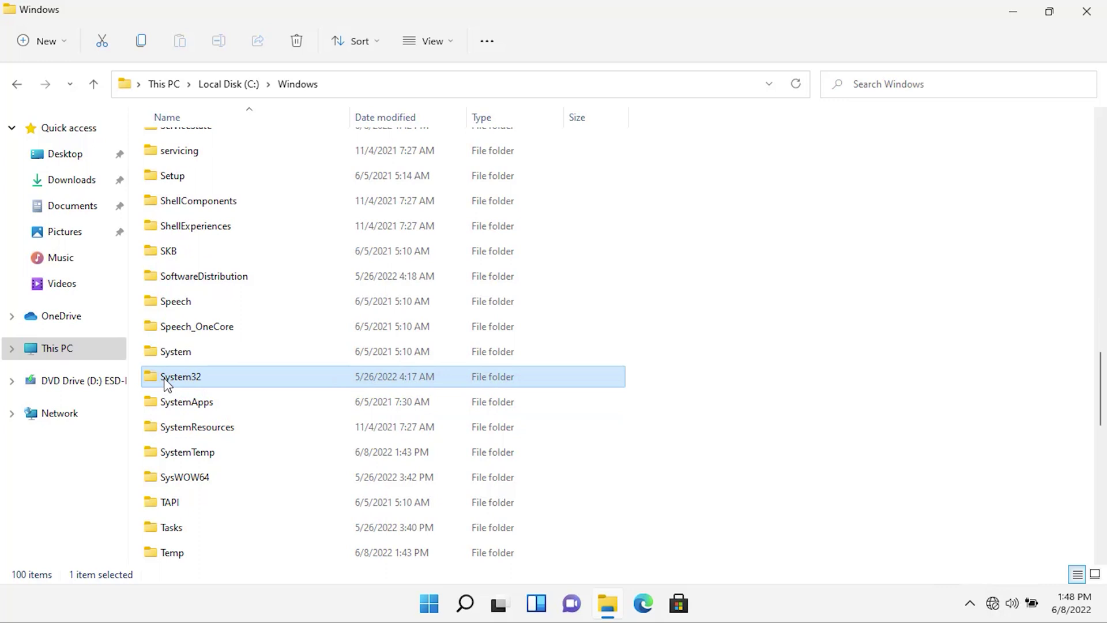
double_click(165, 383)
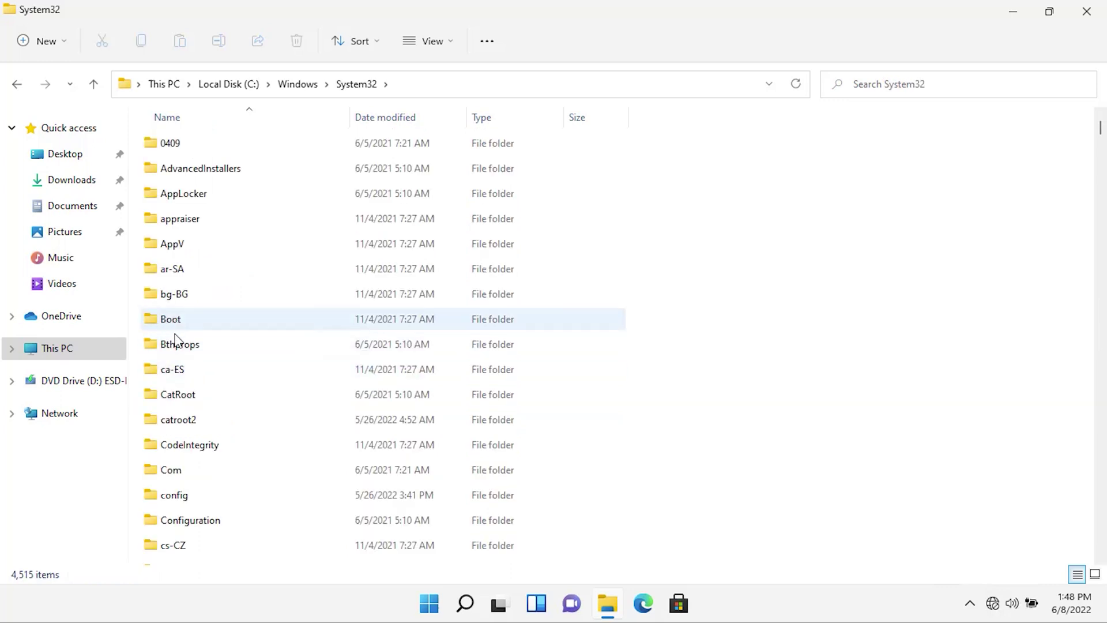
double_click(185, 502)
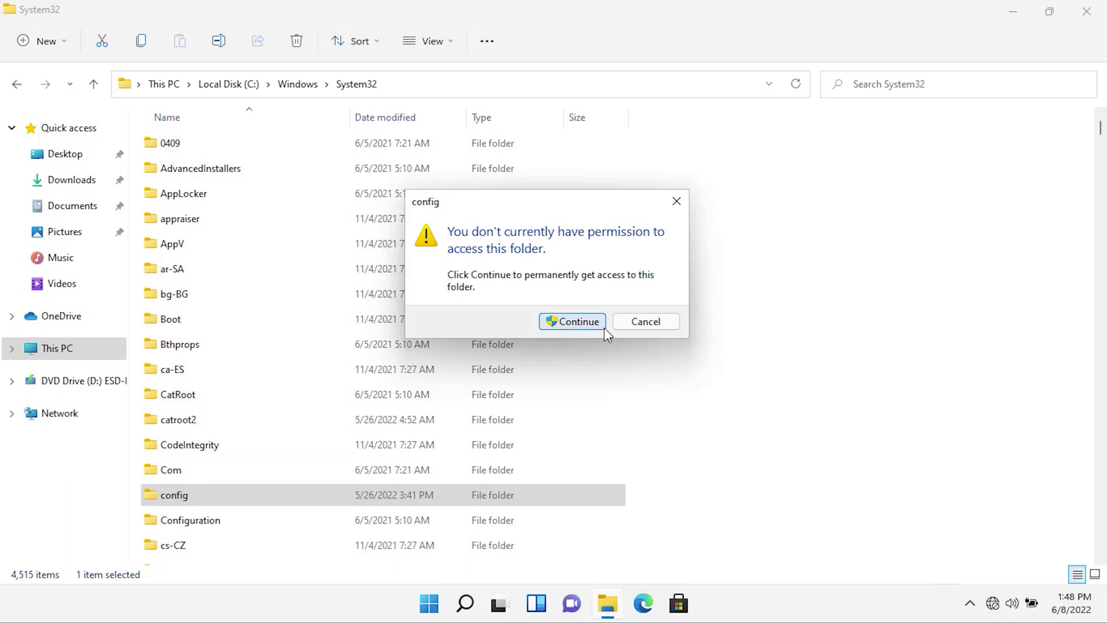
click(579, 322)
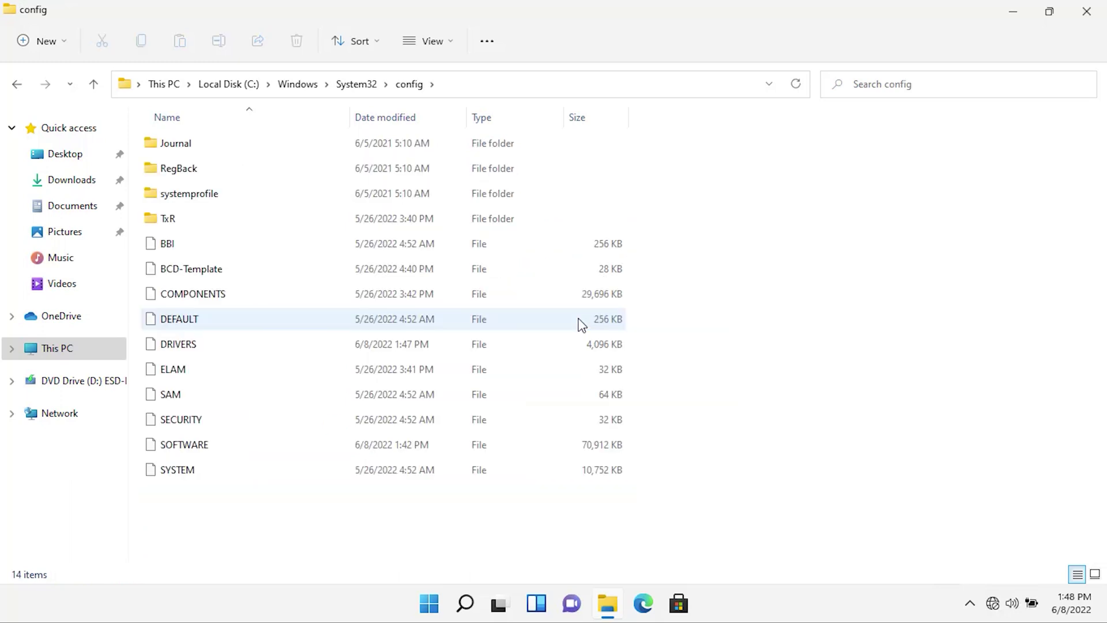
Step: Open RegBack with permission granted, confirm it is empty, then restart the PC
click(223, 177)
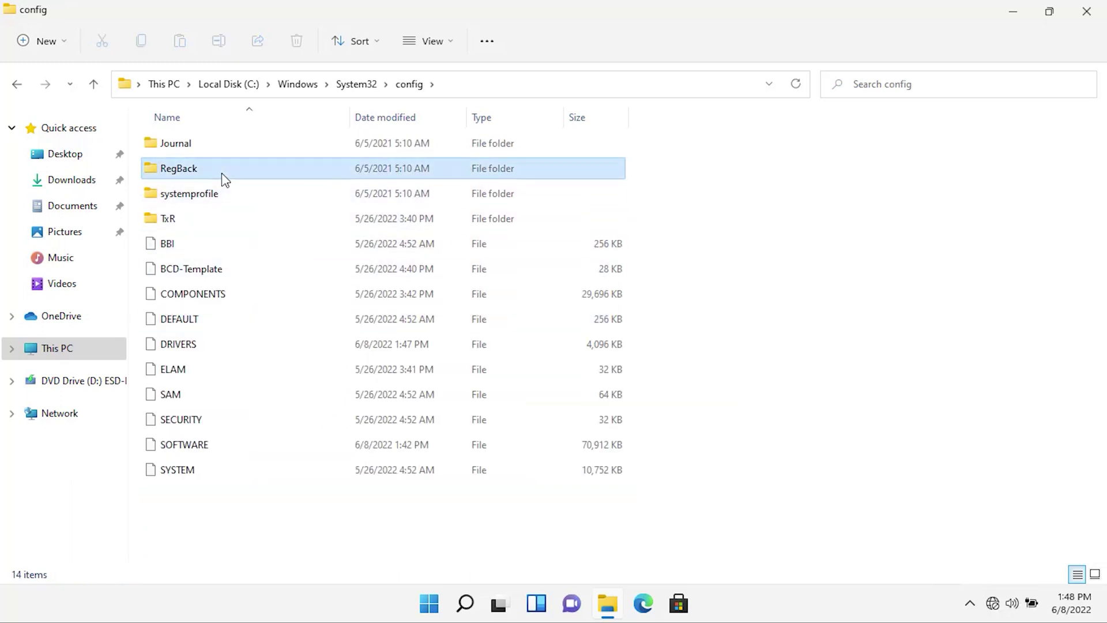
double_click(186, 175)
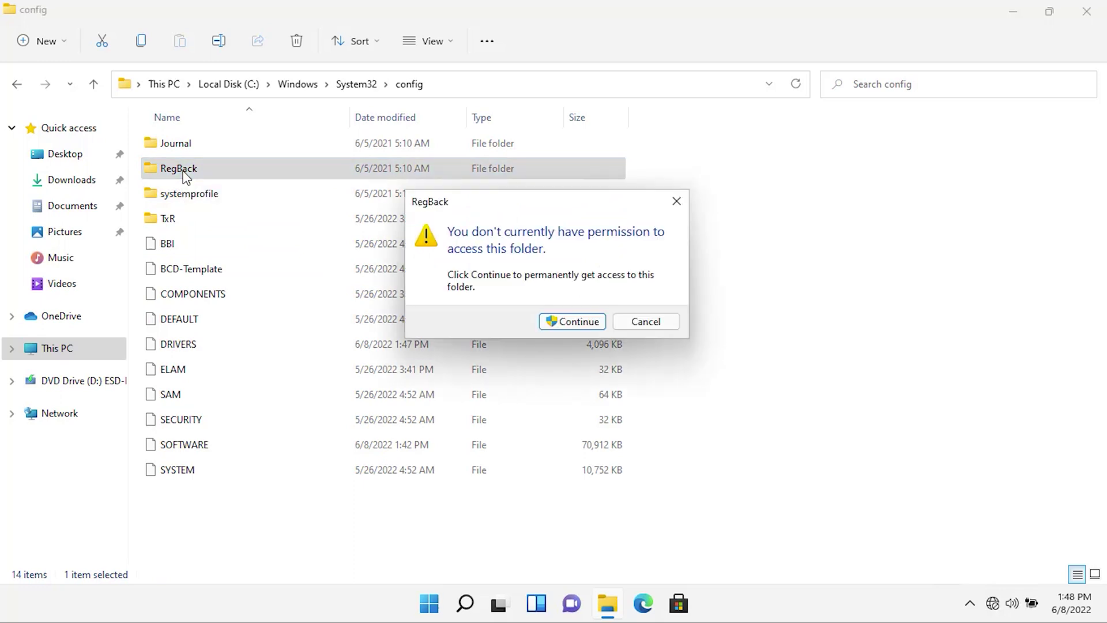
click(555, 322)
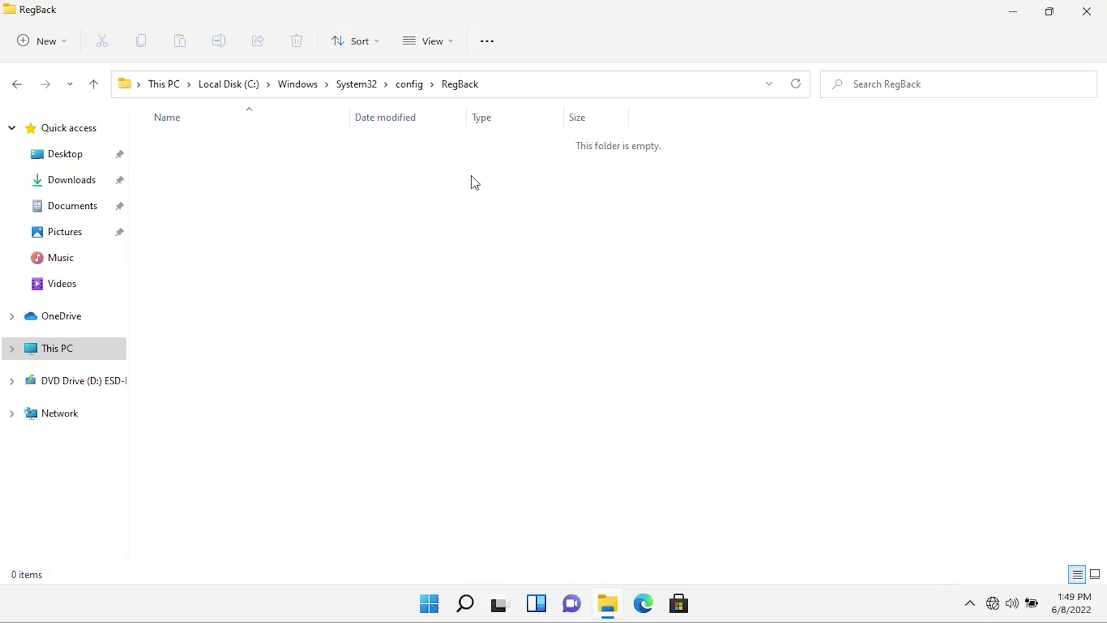
click(431, 604)
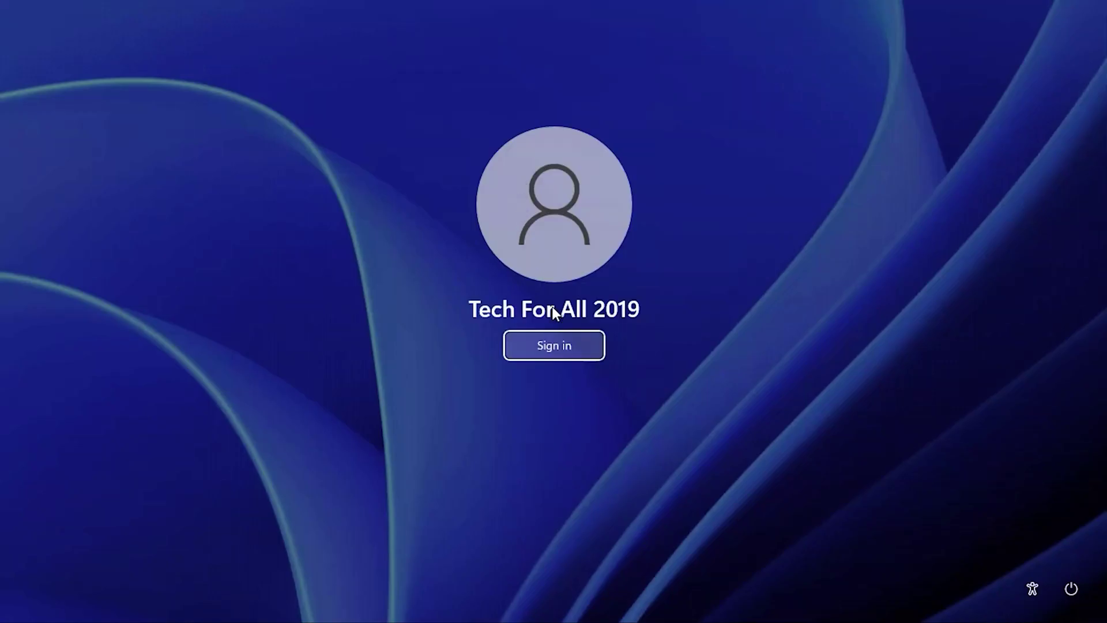
Step: Sign back into Windows after the restart
click(560, 346)
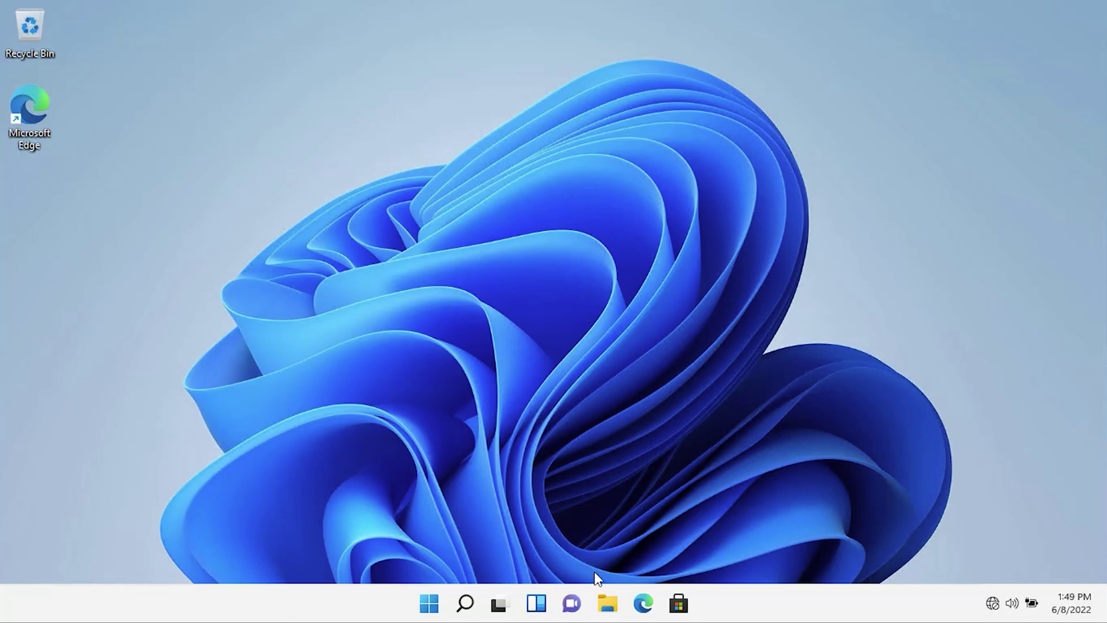
Step: Reopen File Explorer and browse to the C:\Windows folder
click(607, 603)
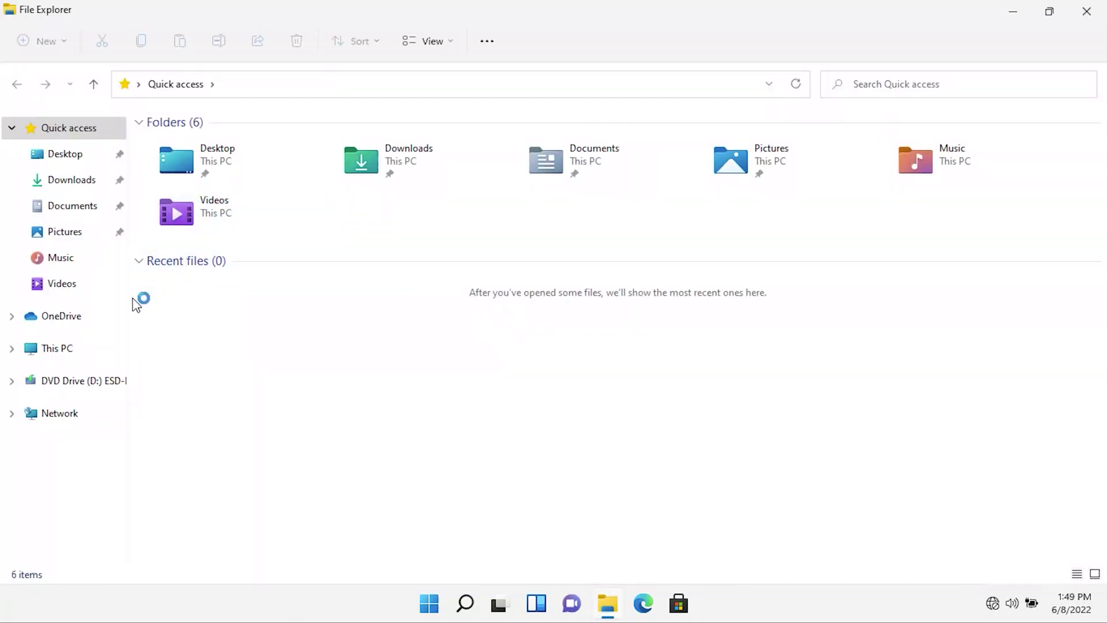
click(86, 348)
click(248, 289)
double_click(248, 287)
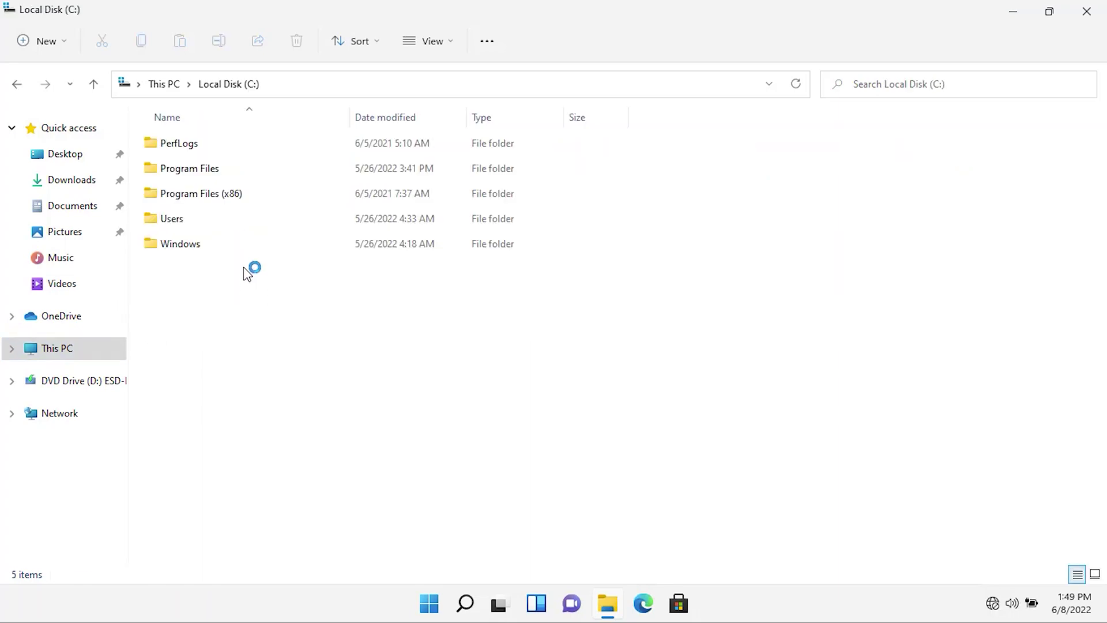
double_click(222, 245)
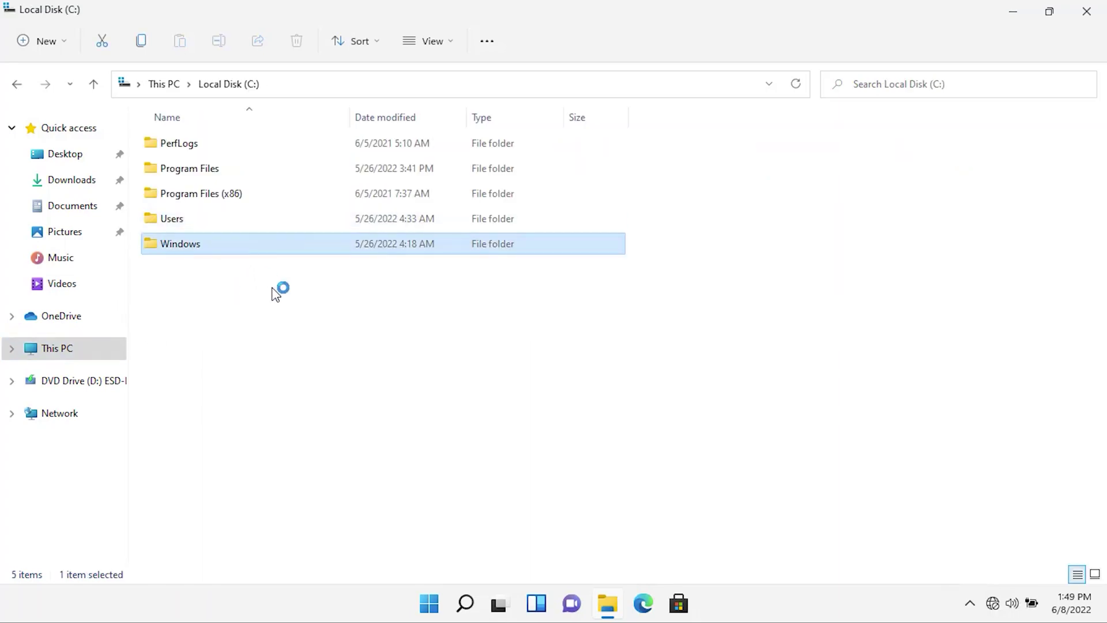
scroll(316, 356, down, 8)
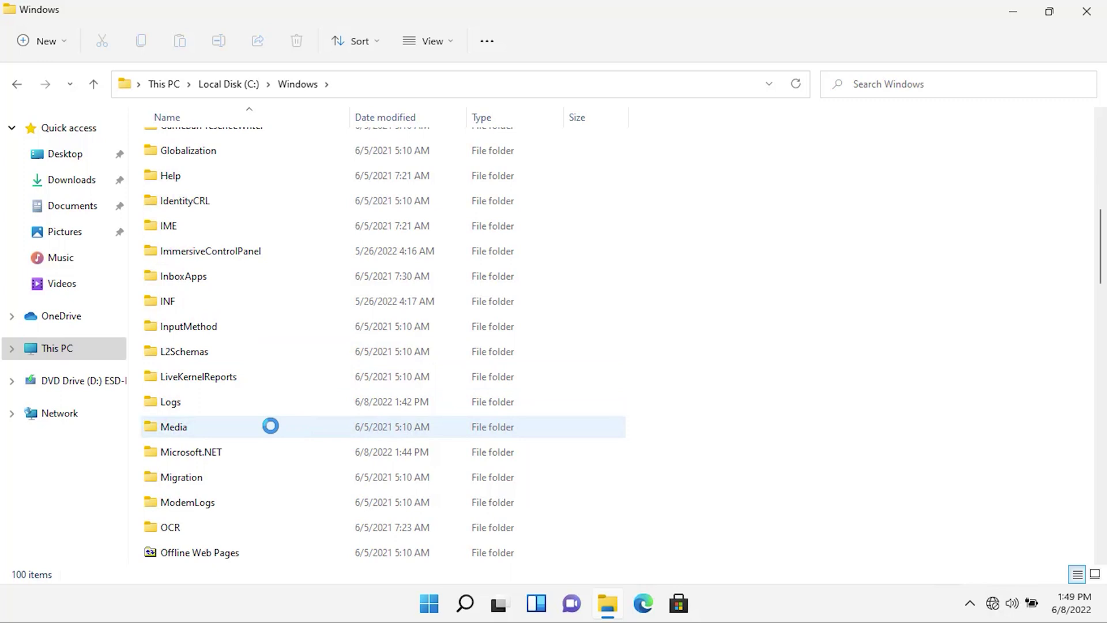
scroll(274, 430, down, 6)
scroll(229, 452, down, 1)
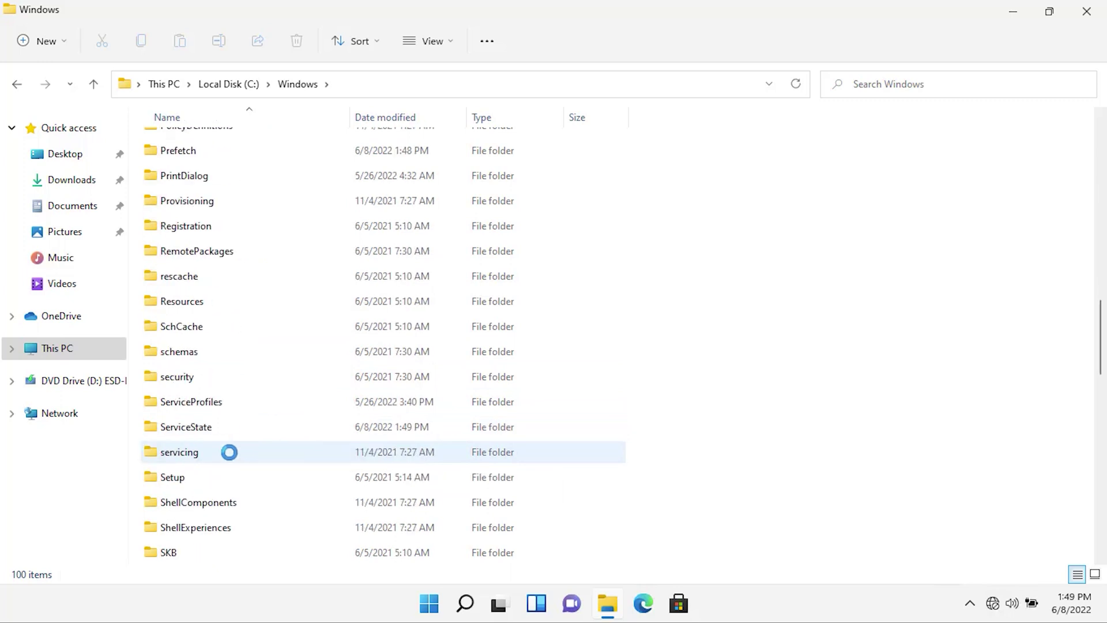
scroll(229, 452, up, 20)
Step: Open System32\config\RegBack and check its five hive backups are all 0 KB
click(229, 453)
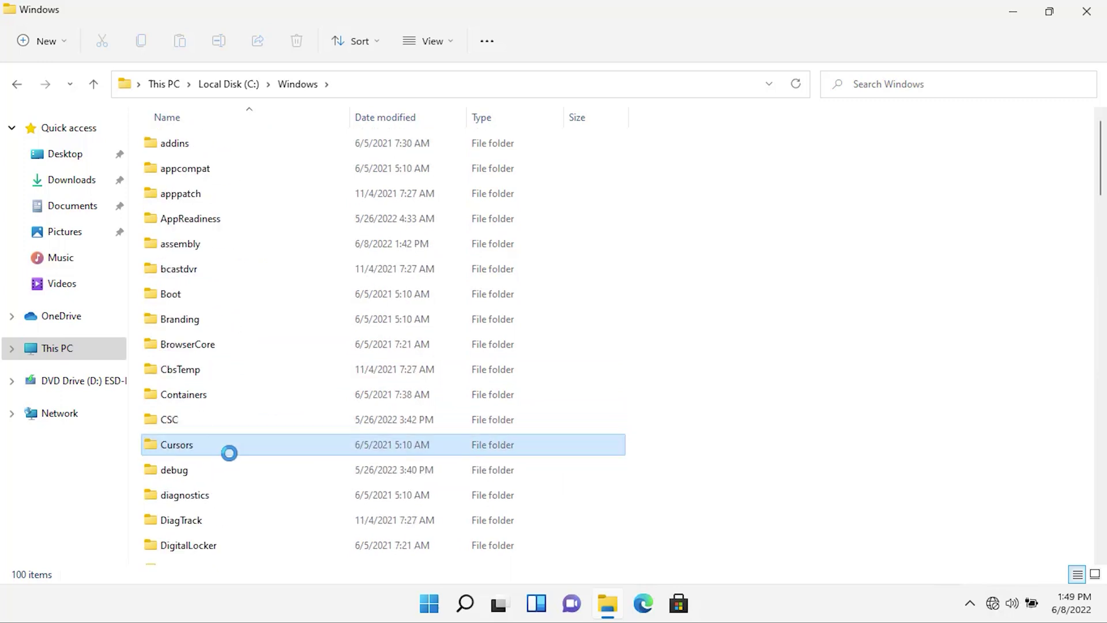
text(sys)
double_click(210, 488)
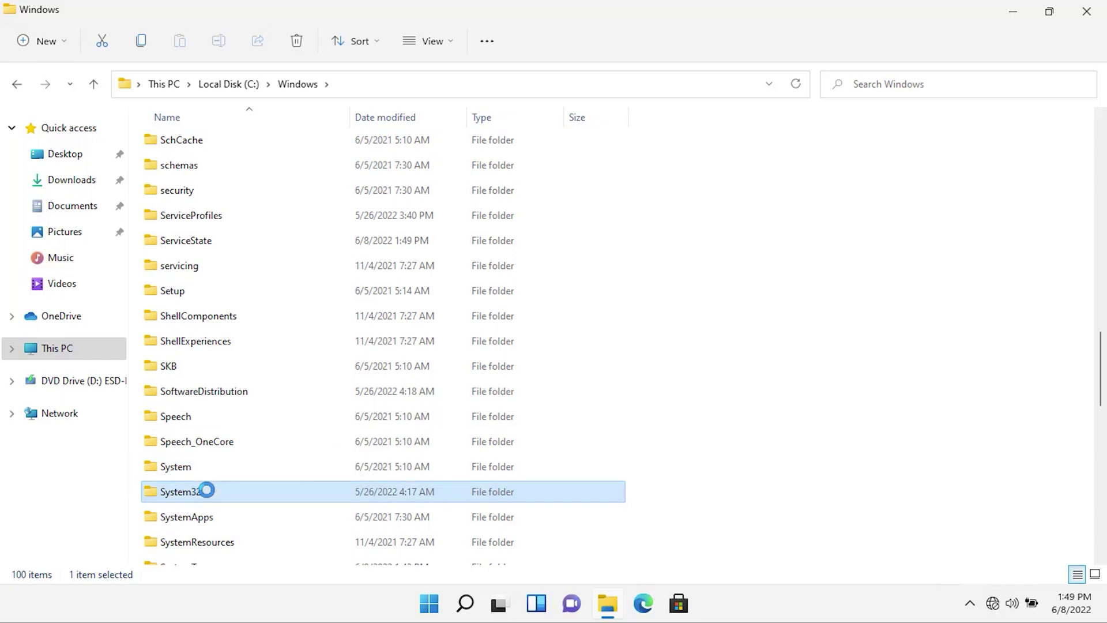
click(192, 493)
double_click(192, 493)
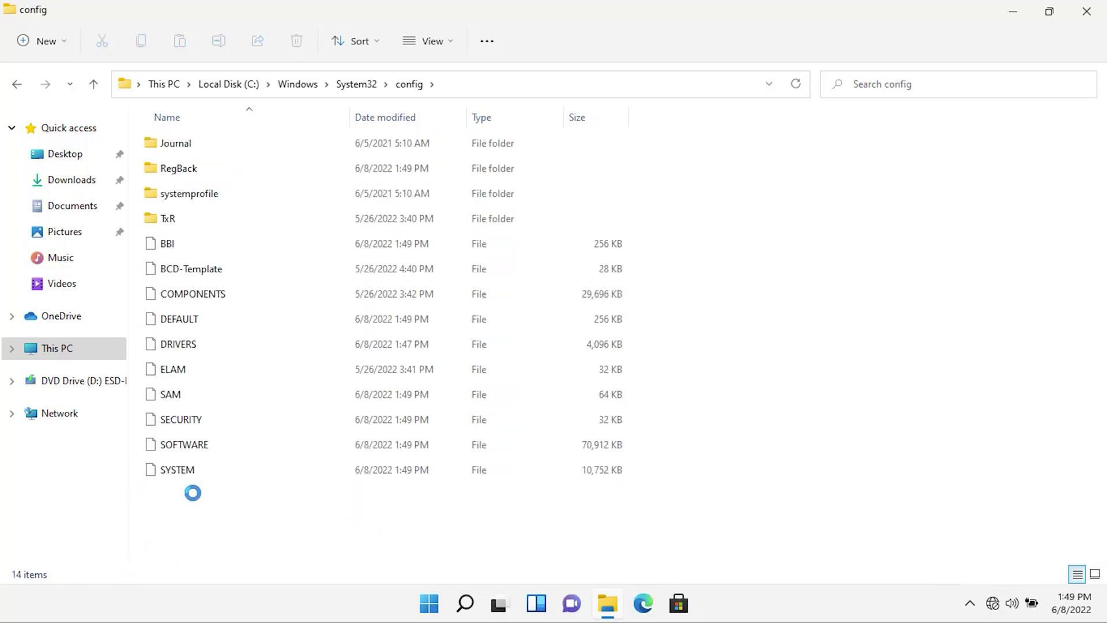
double_click(185, 170)
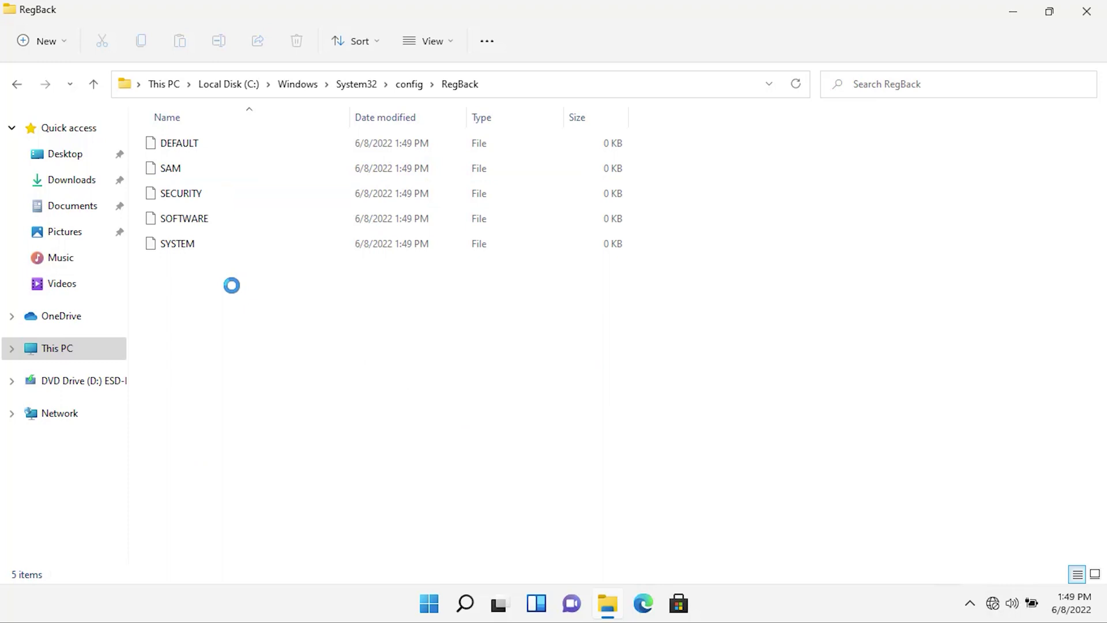
drag(231, 285, 161, 140)
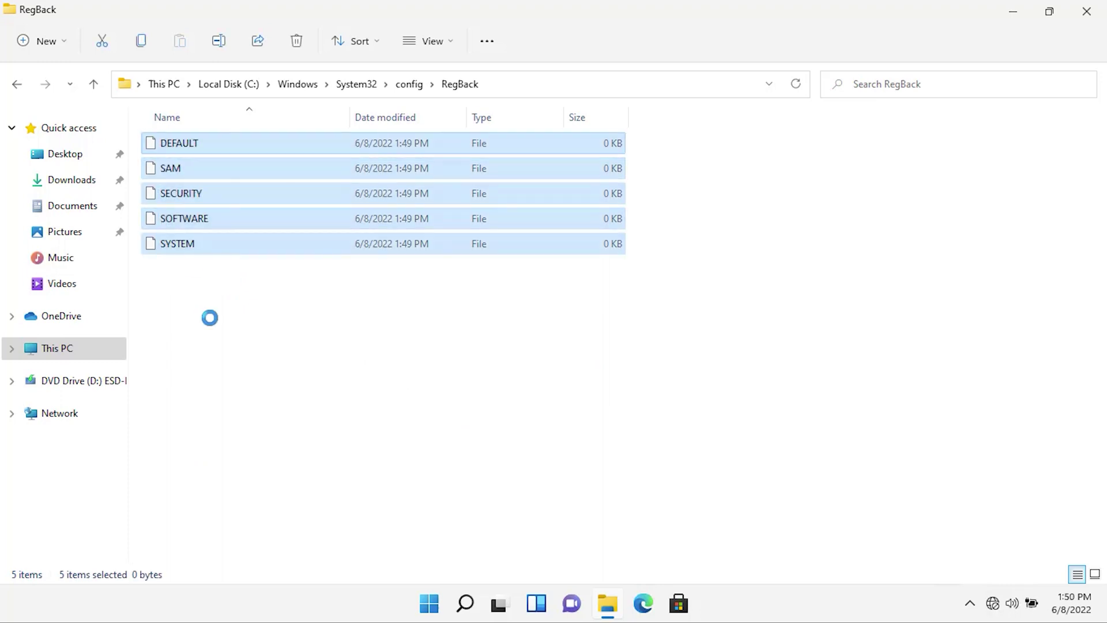
click(209, 318)
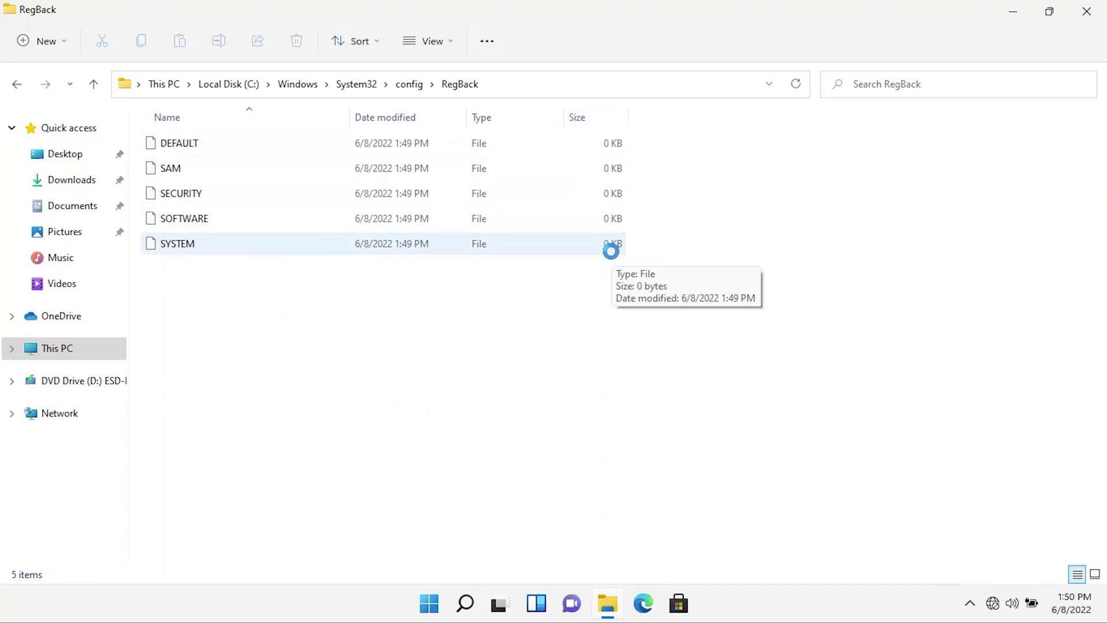
Step: Launch Task Scheduler from a Start search and maximize its window
click(429, 603)
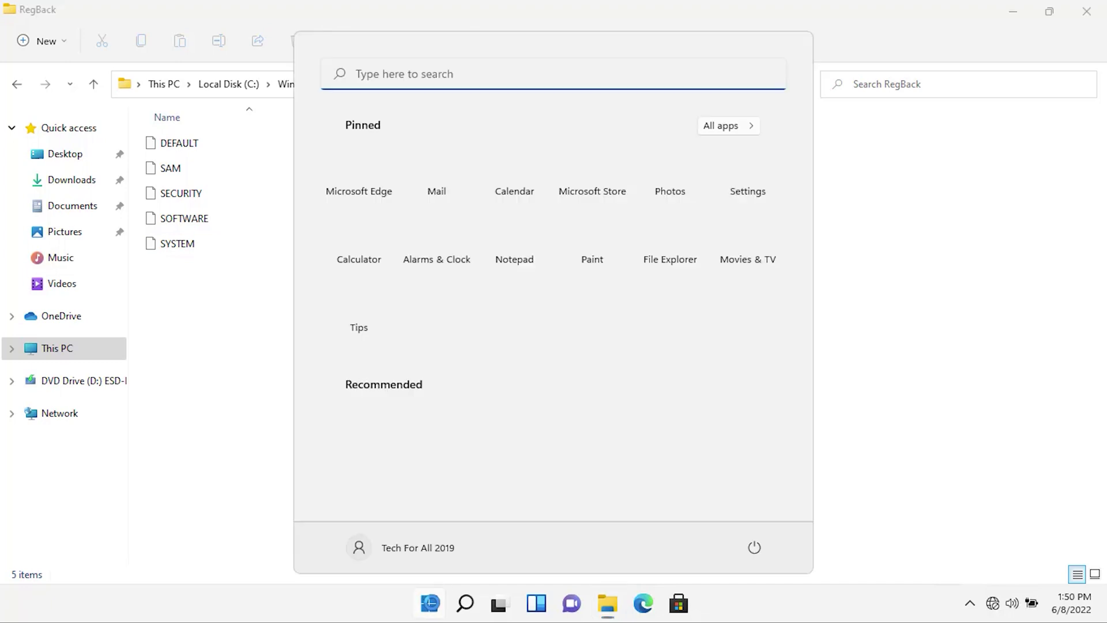
text(tak)
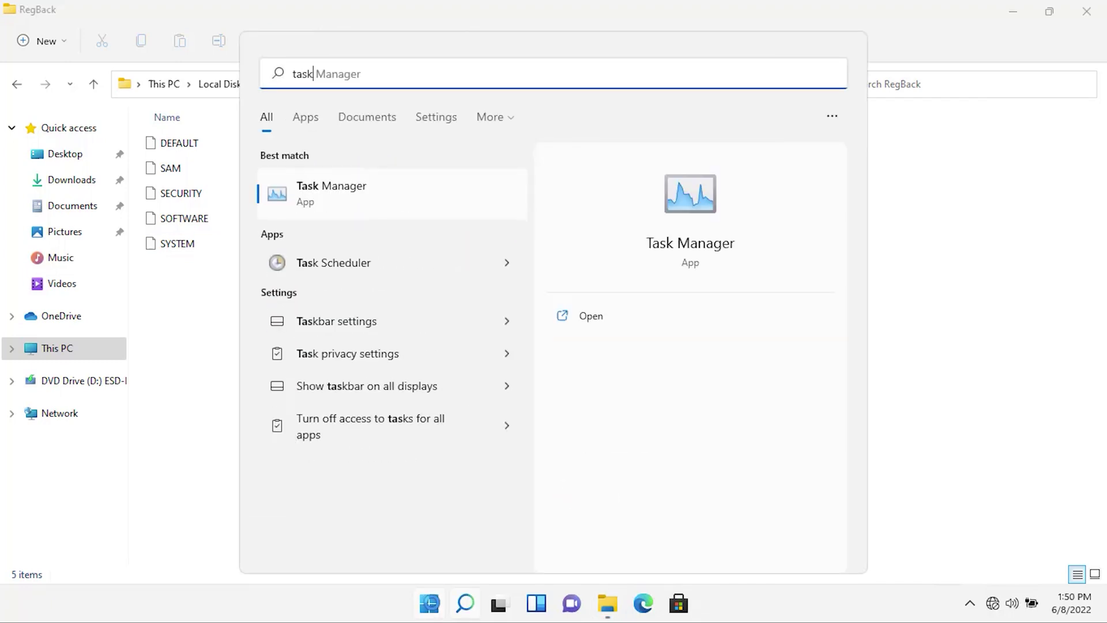
text(sch)
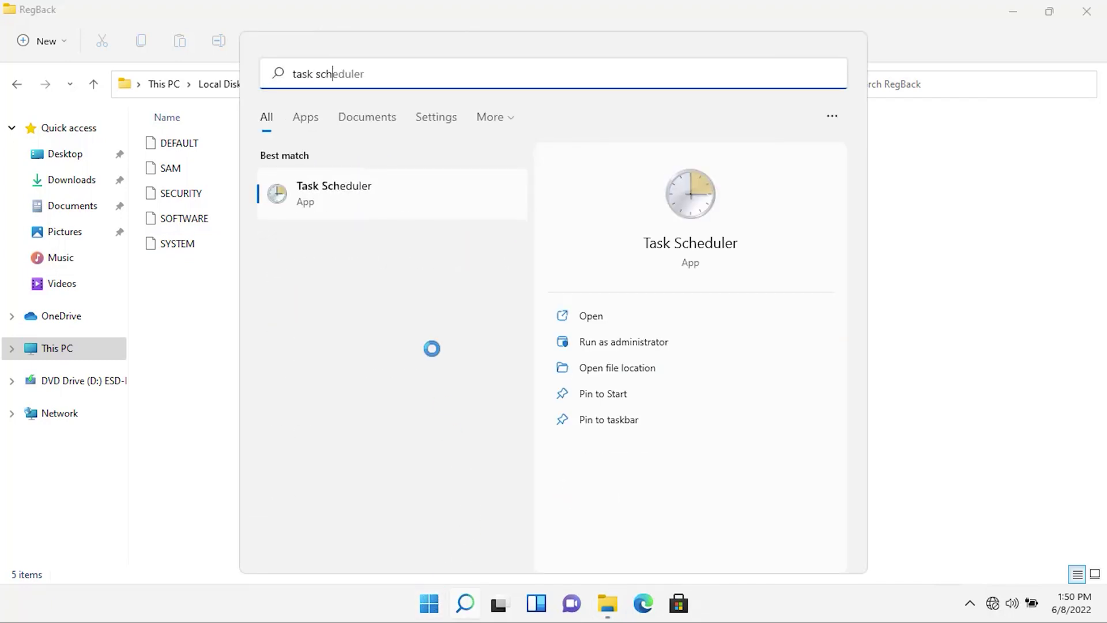
click(594, 314)
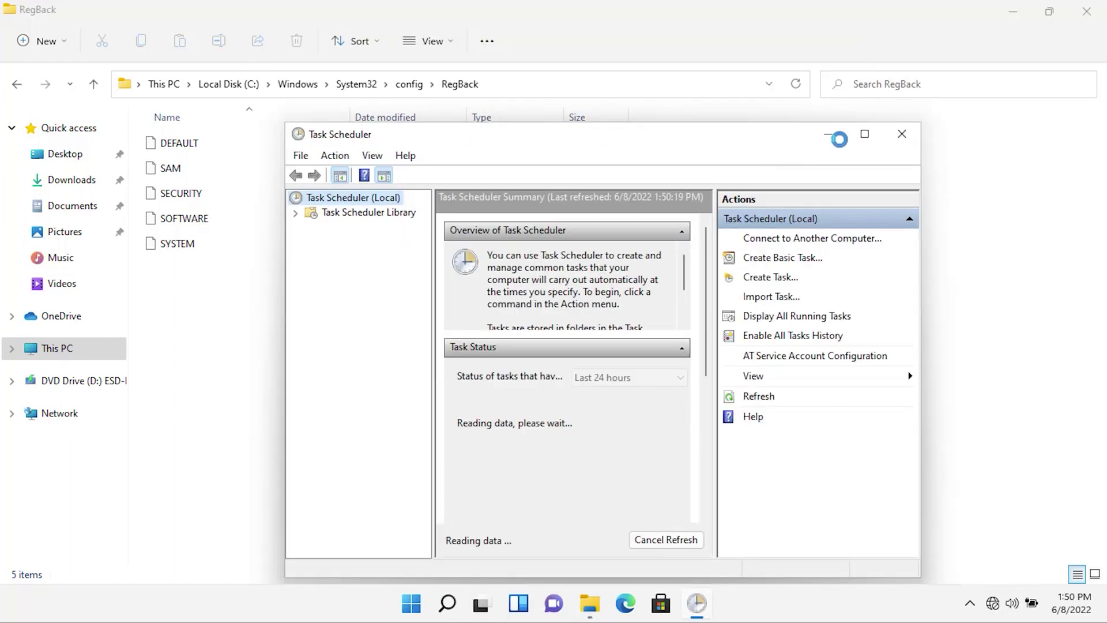
click(861, 134)
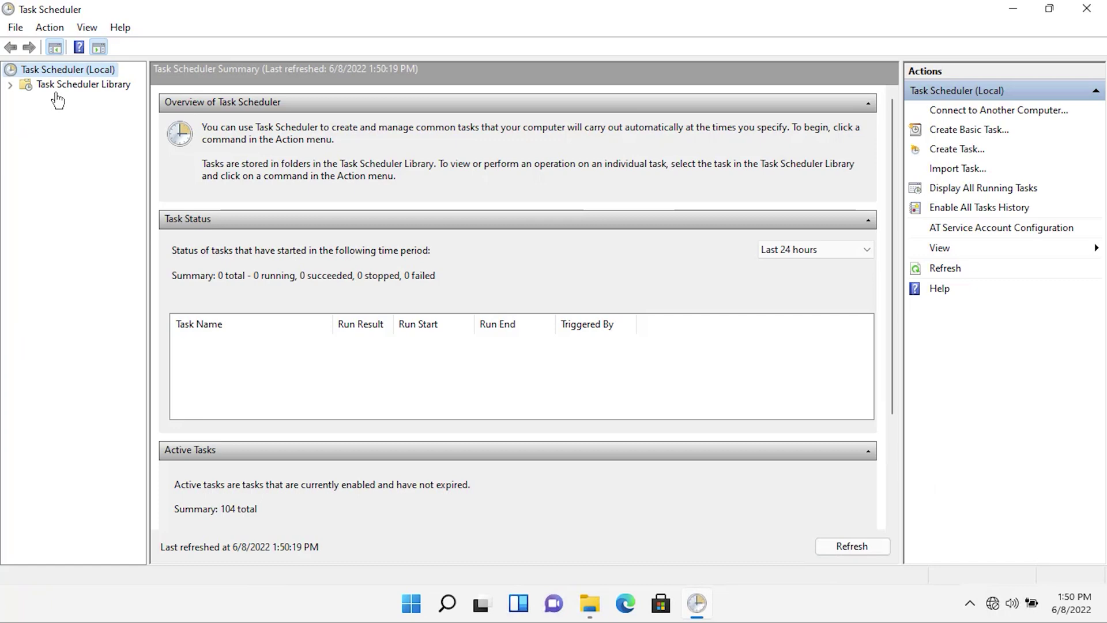
Step: Expand Task Scheduler Library > Microsoft > Windows and widen the tree to locate Registry
click(46, 87)
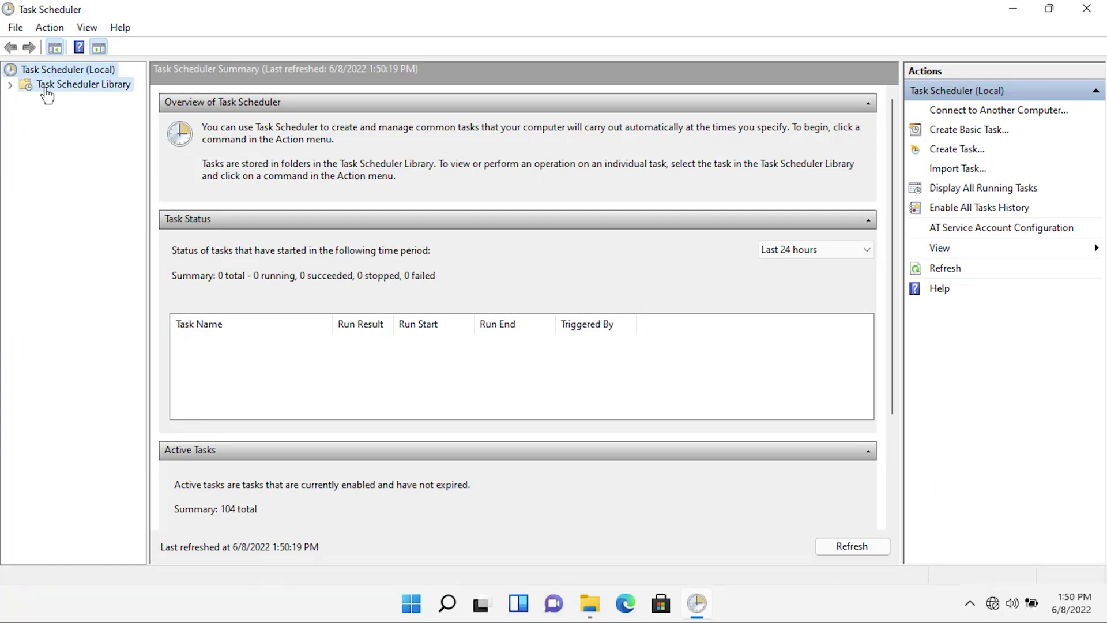
double_click(28, 91)
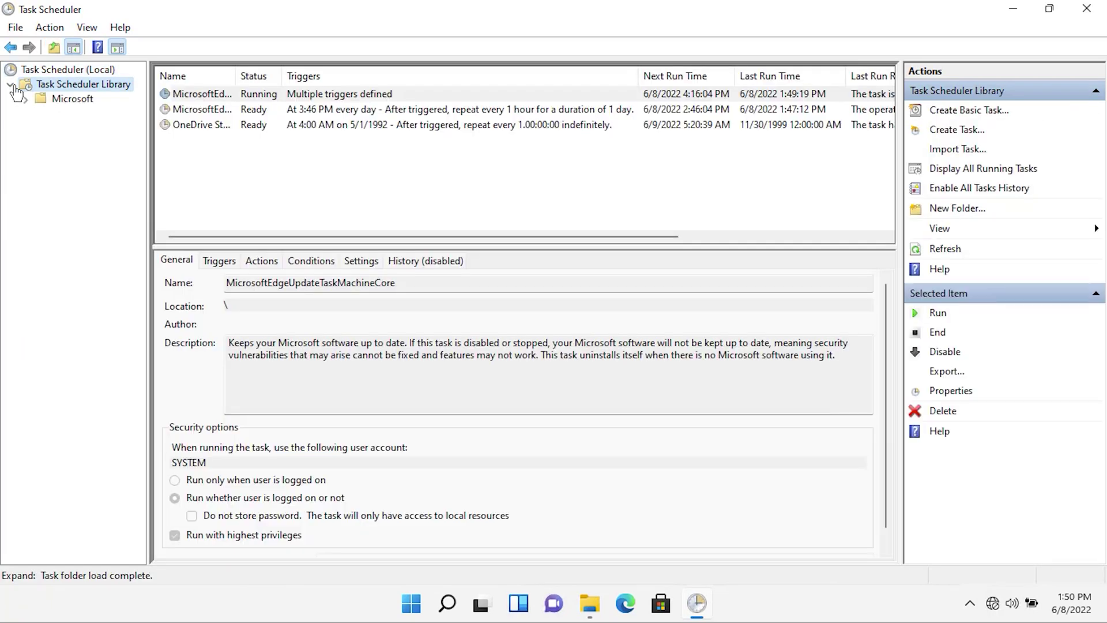
double_click(28, 101)
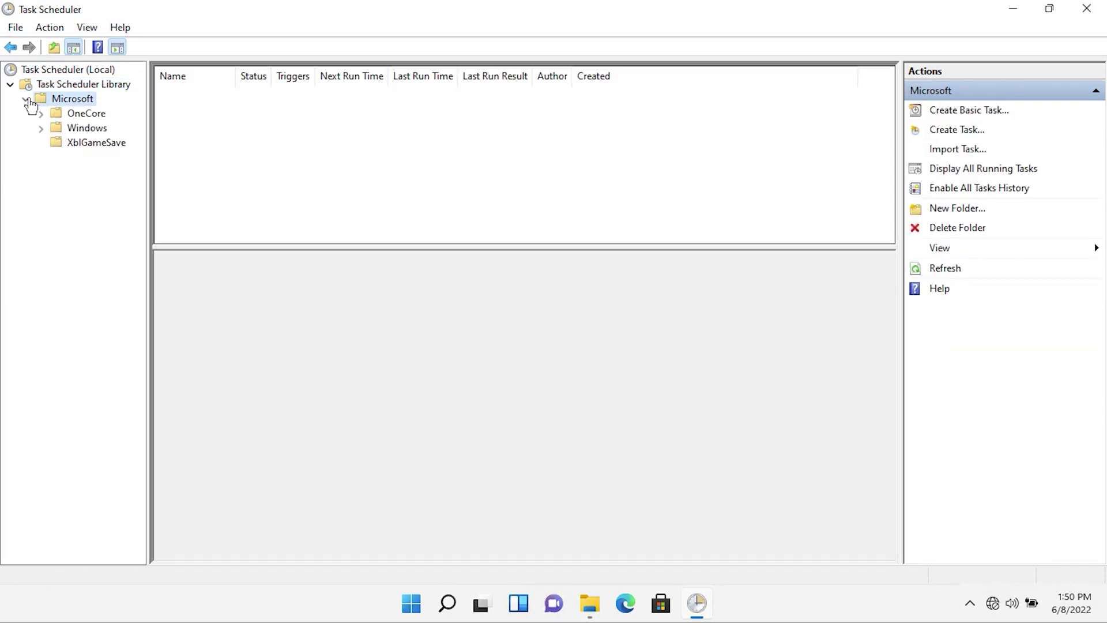
double_click(44, 130)
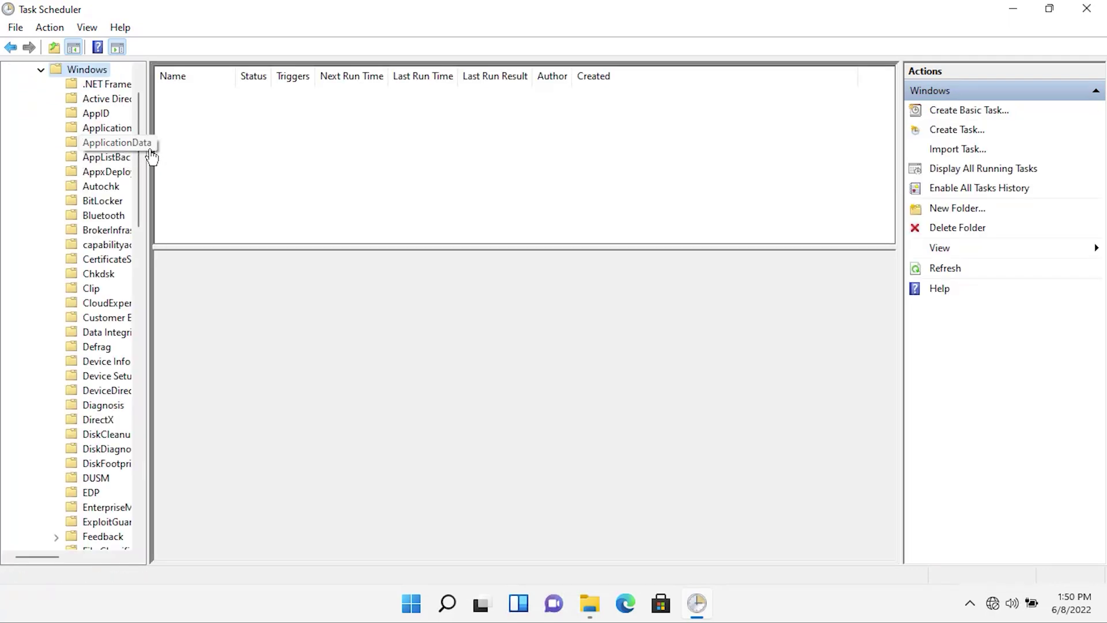
drag(150, 151, 249, 148)
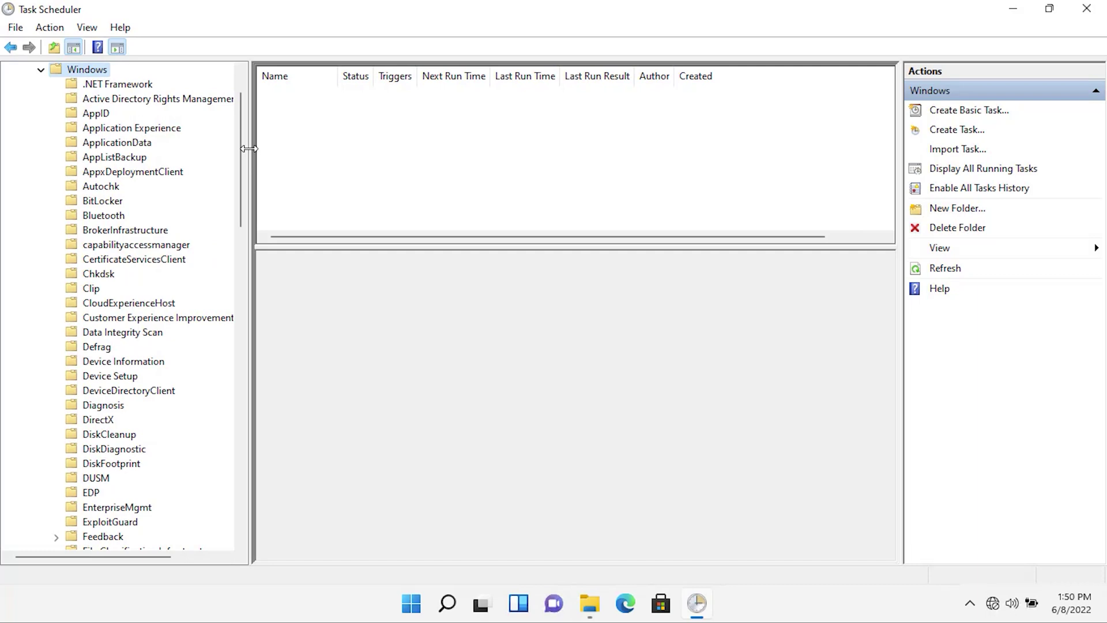
scroll(89, 356, down, 6)
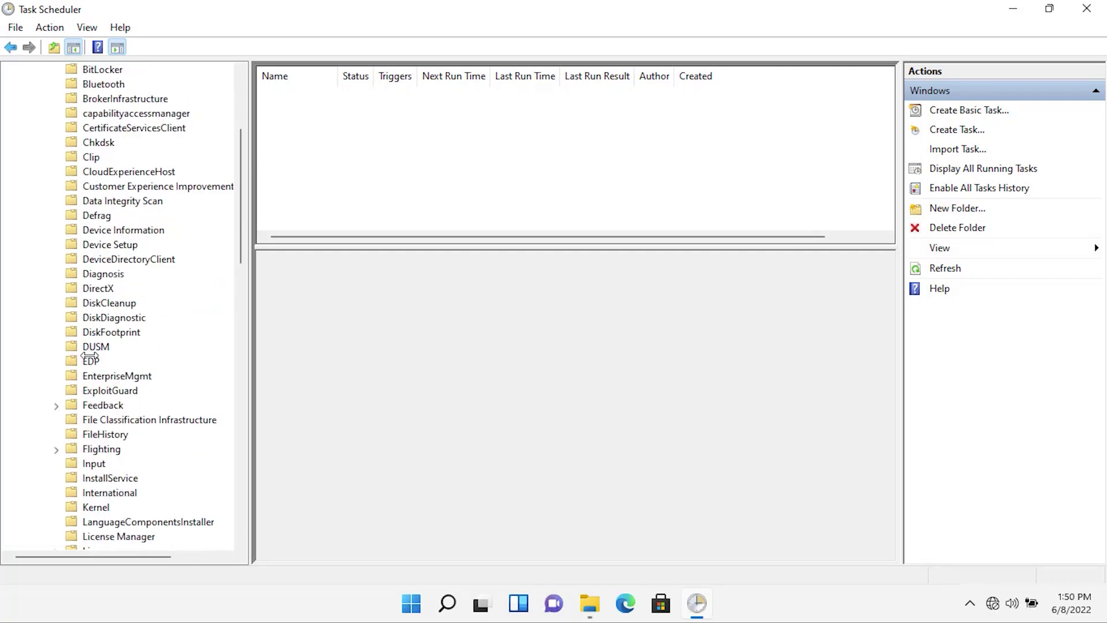
scroll(90, 356, down, 10)
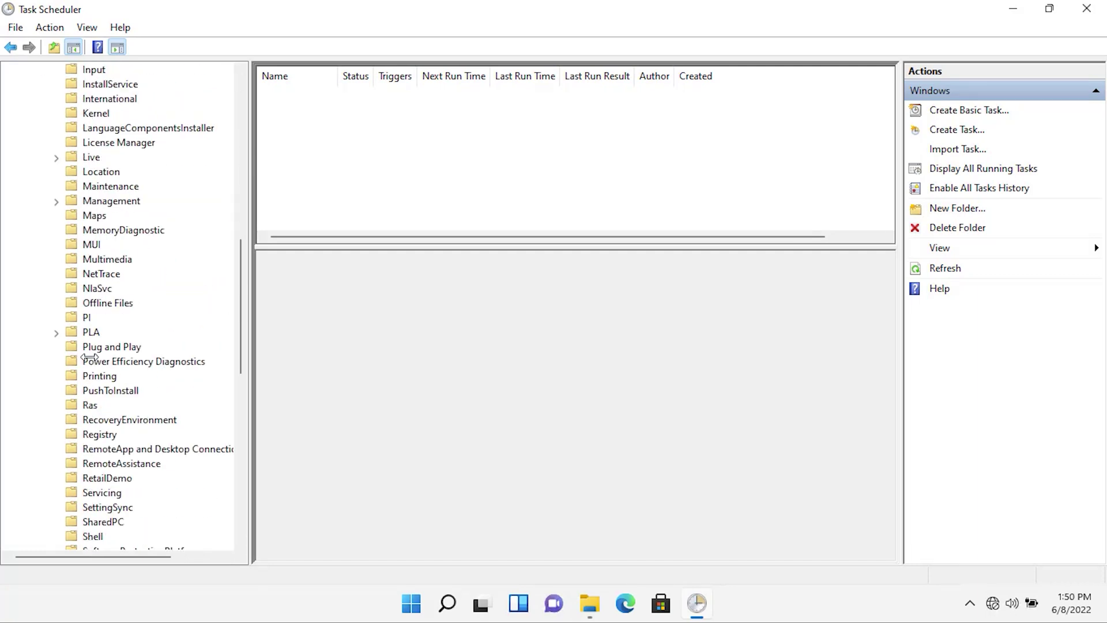
scroll(92, 364, down, 2)
scroll(94, 361, up, 2)
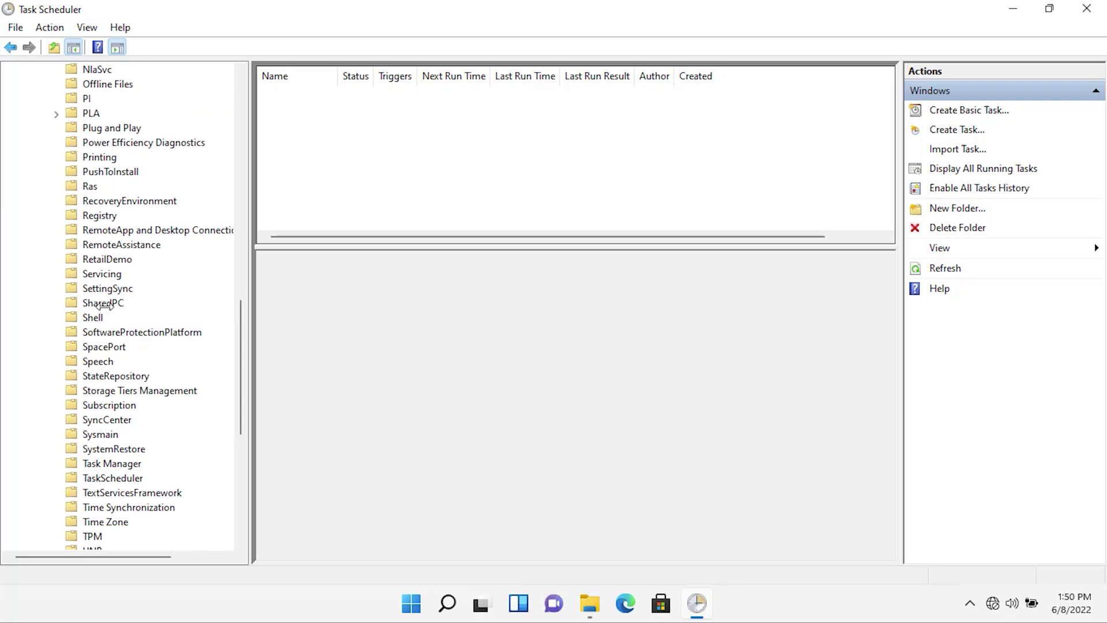
Step: Run RegIdleBackup from the Registry folder and refresh to see last run 6/8/2022 1:51:03 PM
click(98, 260)
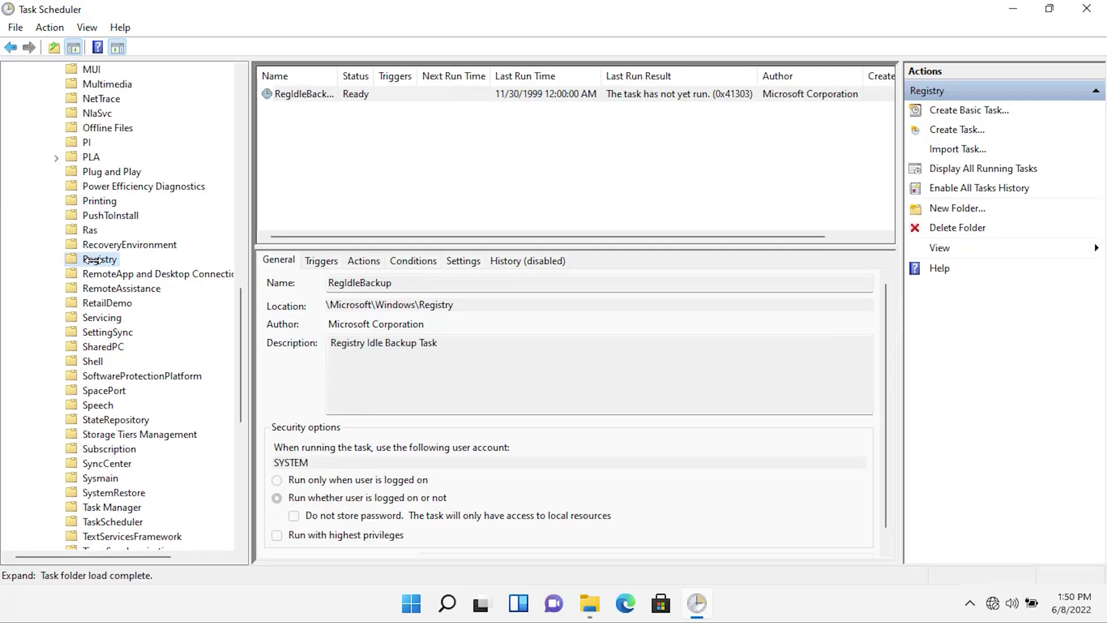
click(295, 95)
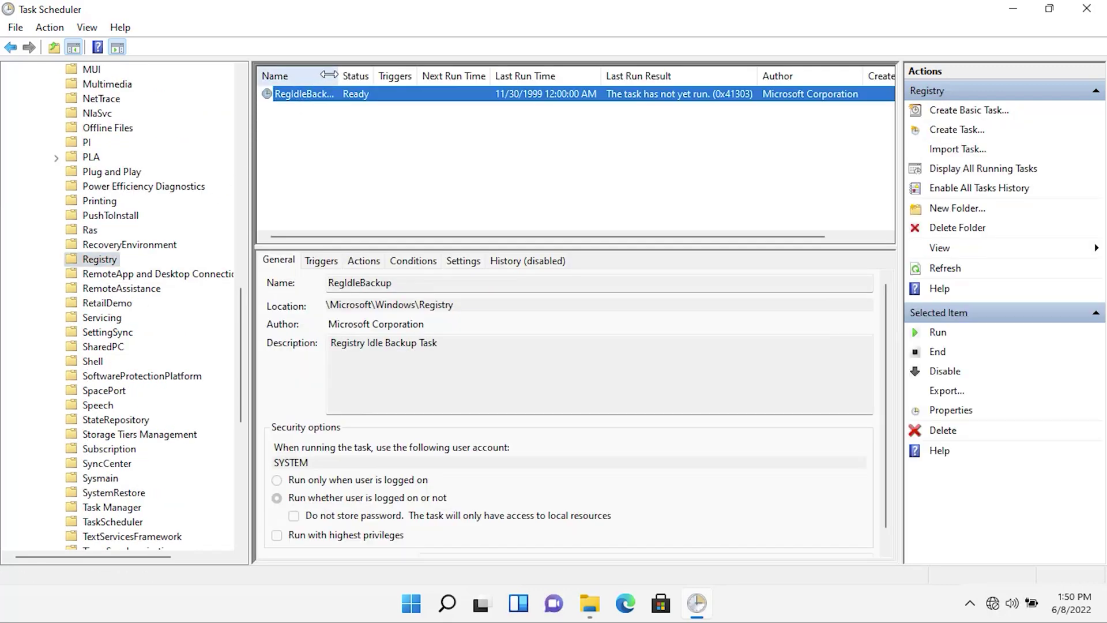
drag(338, 70, 370, 70)
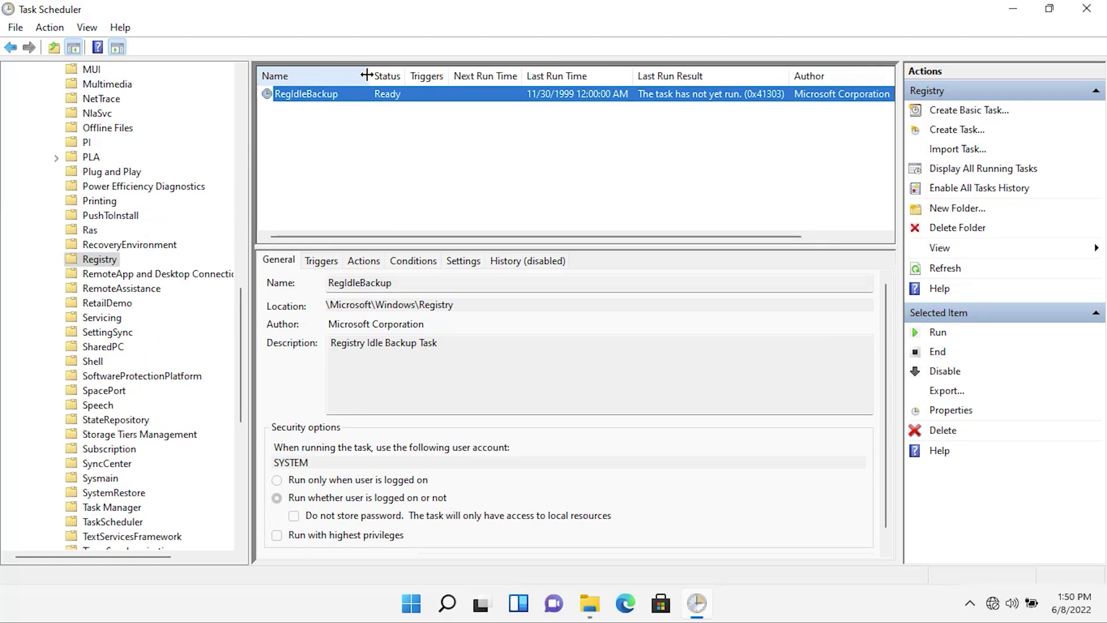
right_click(321, 94)
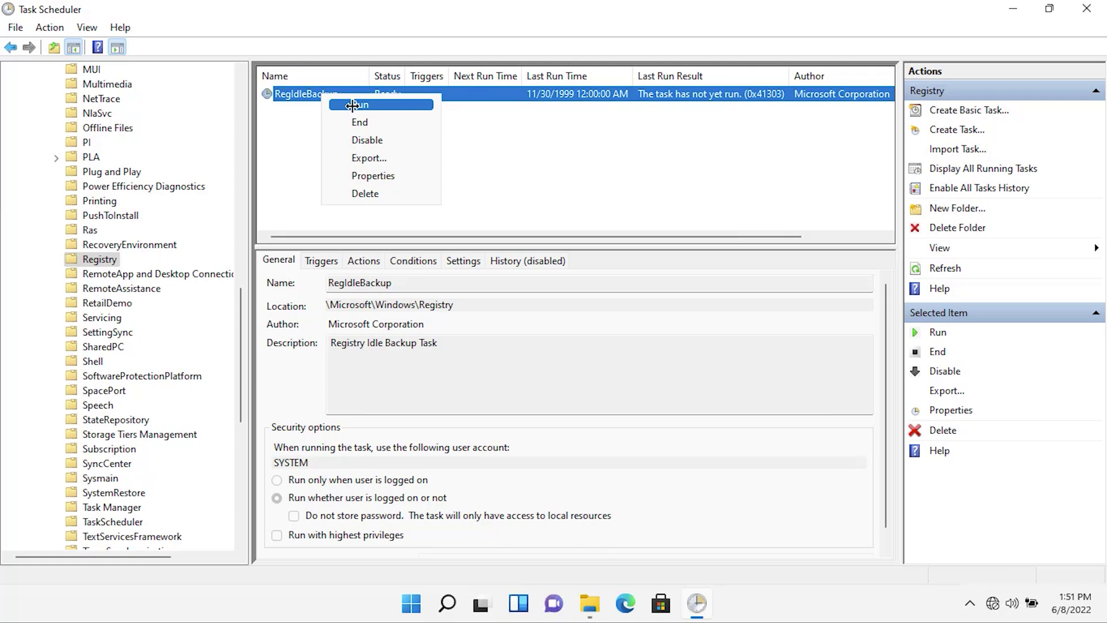
click(352, 105)
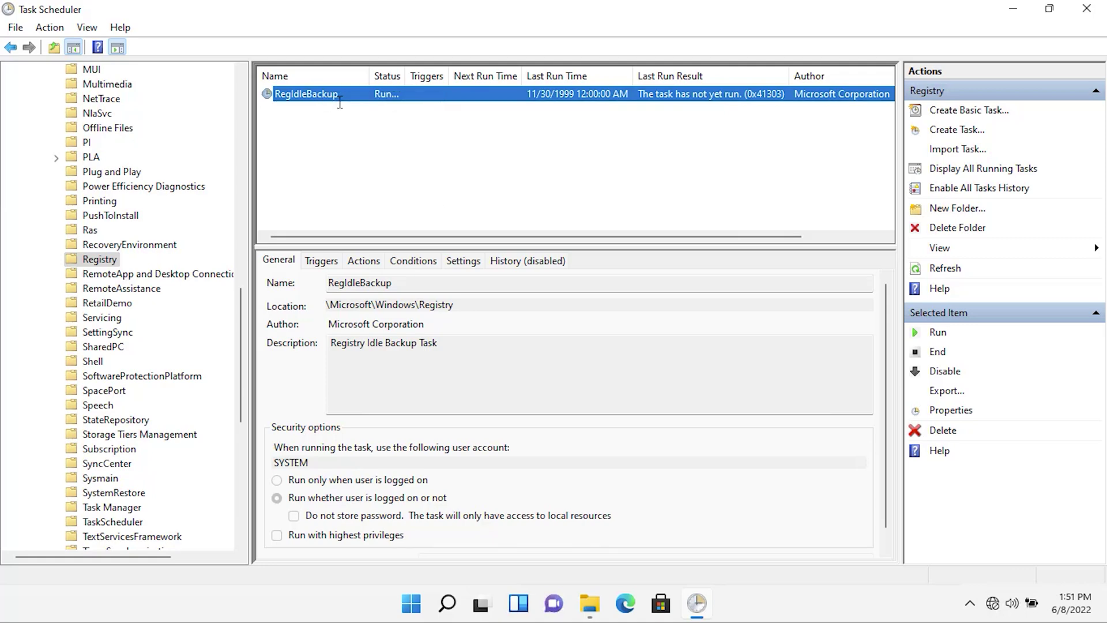
click(961, 271)
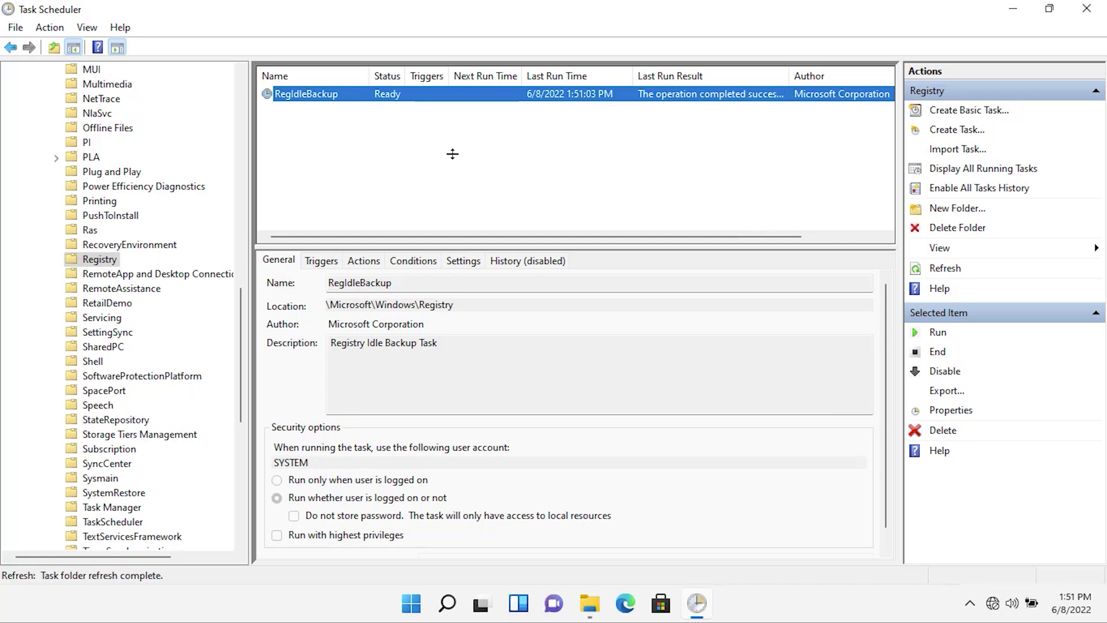
click(544, 93)
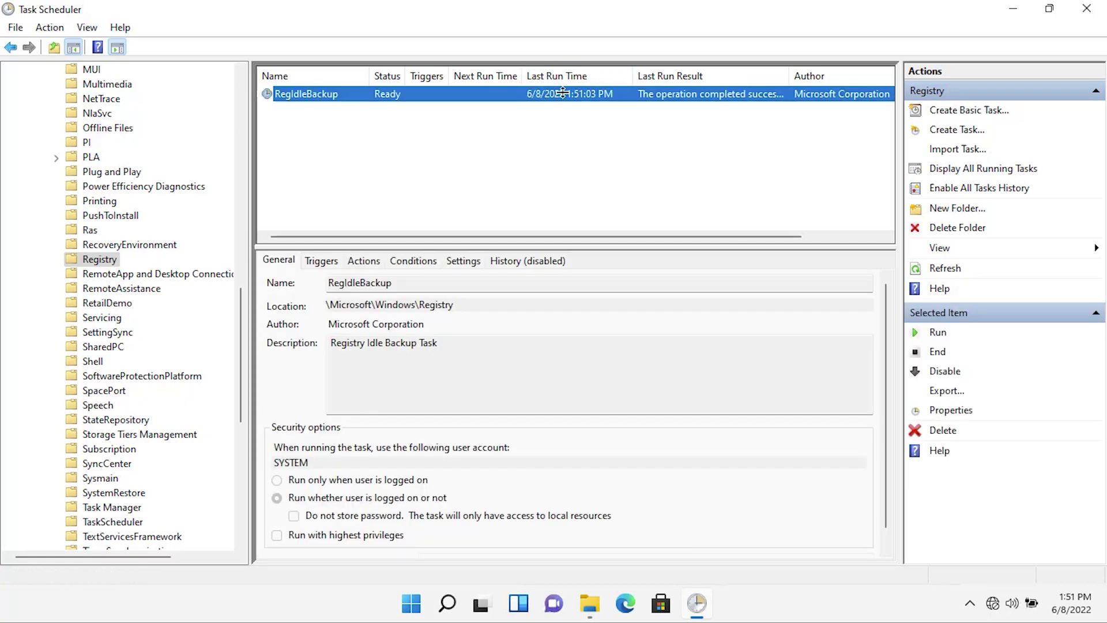
Step: Back in File Explorer, check RegBack's five backups are now full size, e.g. SOFTWARE at 70,892 KB
key(alt+Tab)
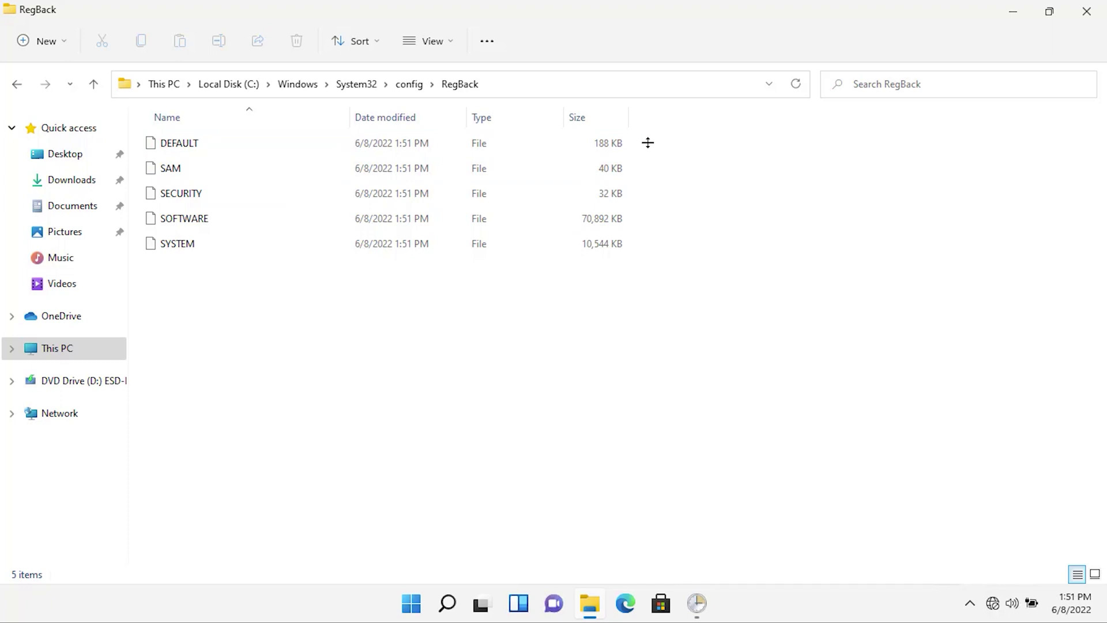
mouse_move(650, 142)
mouse_down()
mouse_move(538, 230)
mouse_move(539, 267)
mouse_move(640, 144)
mouse_up()
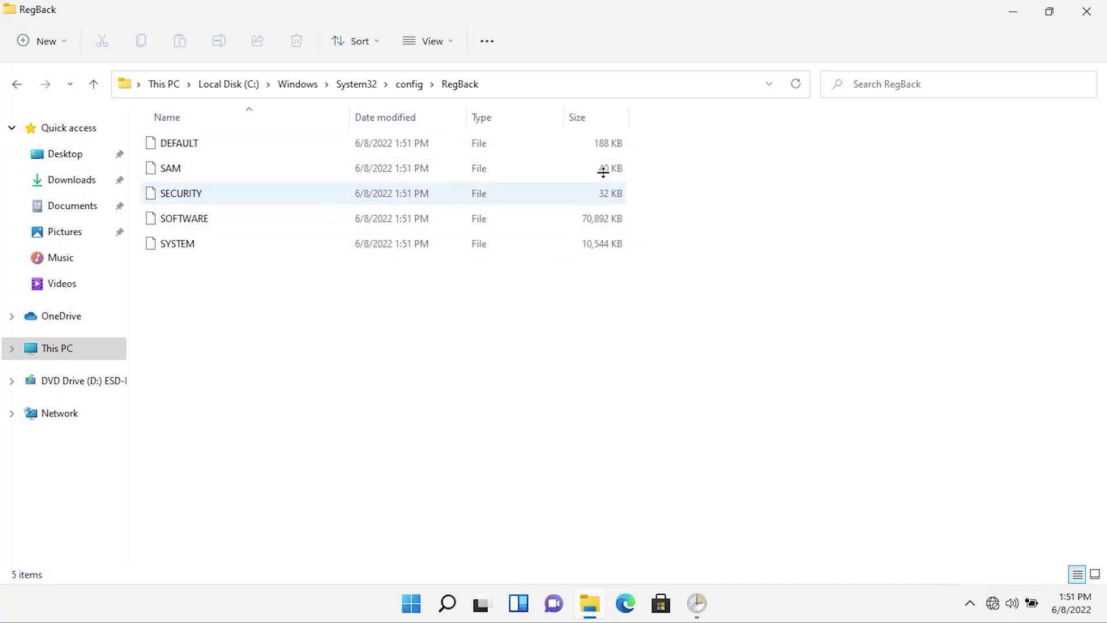
click(609, 142)
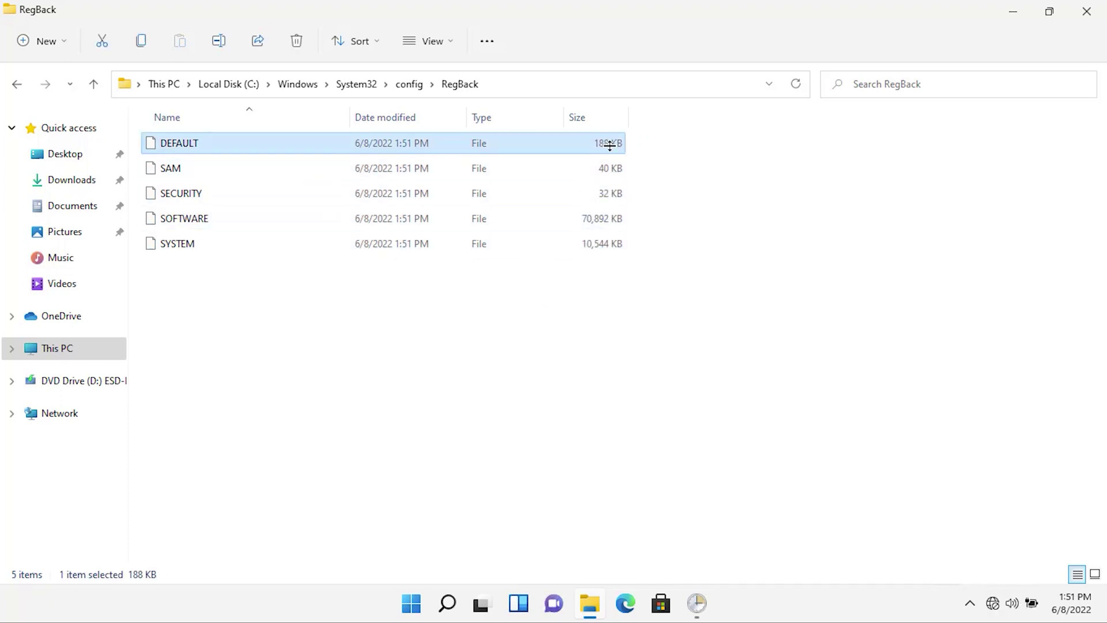
click(645, 248)
drag(645, 249, 578, 133)
click(579, 309)
Step: Go up to config and compare the sizes of the ten registry hive files, including SYSTEM
click(17, 83)
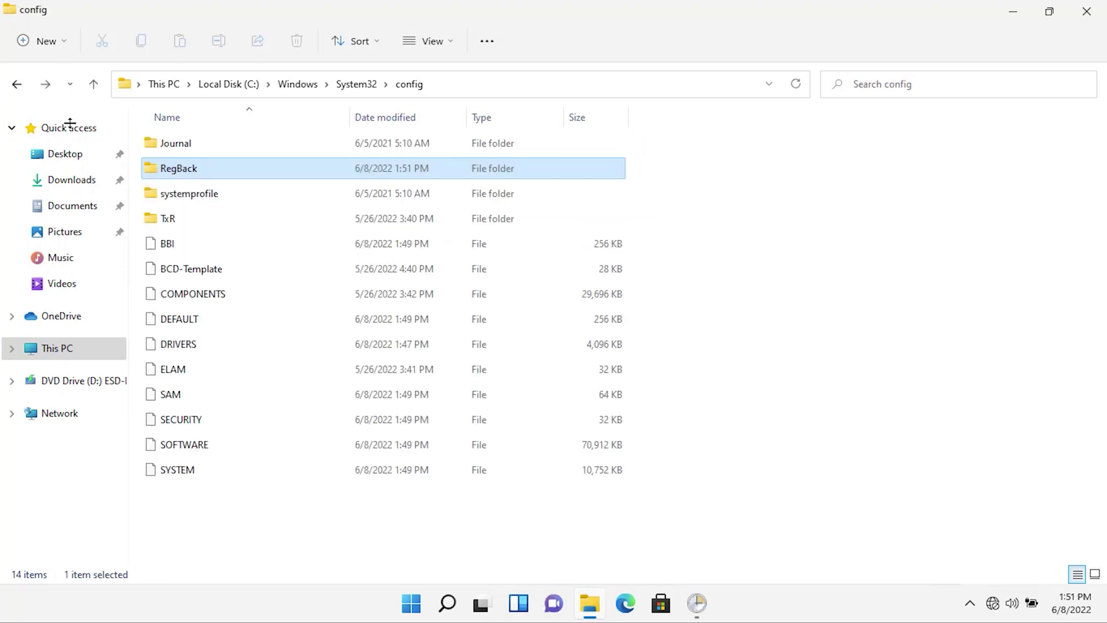
click(471, 344)
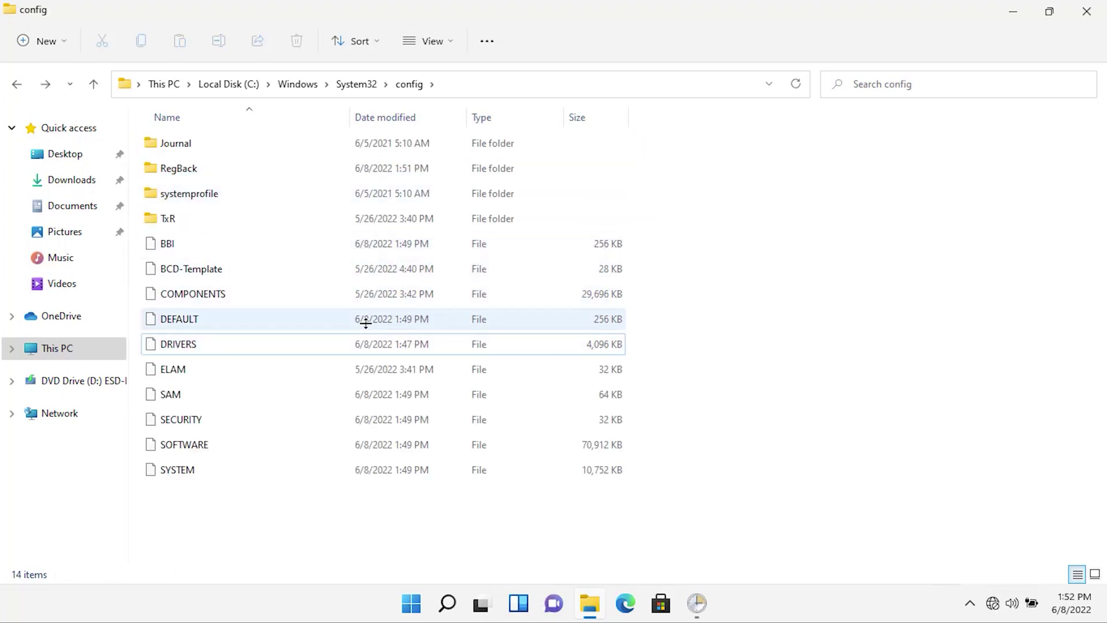
drag(298, 498, 176, 245)
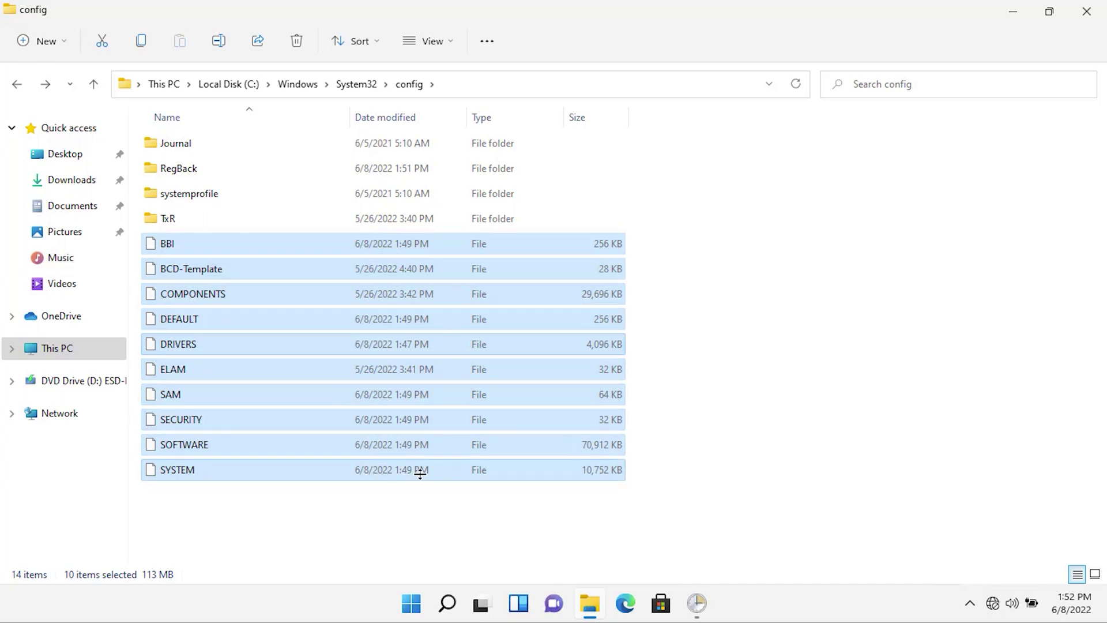
click(455, 522)
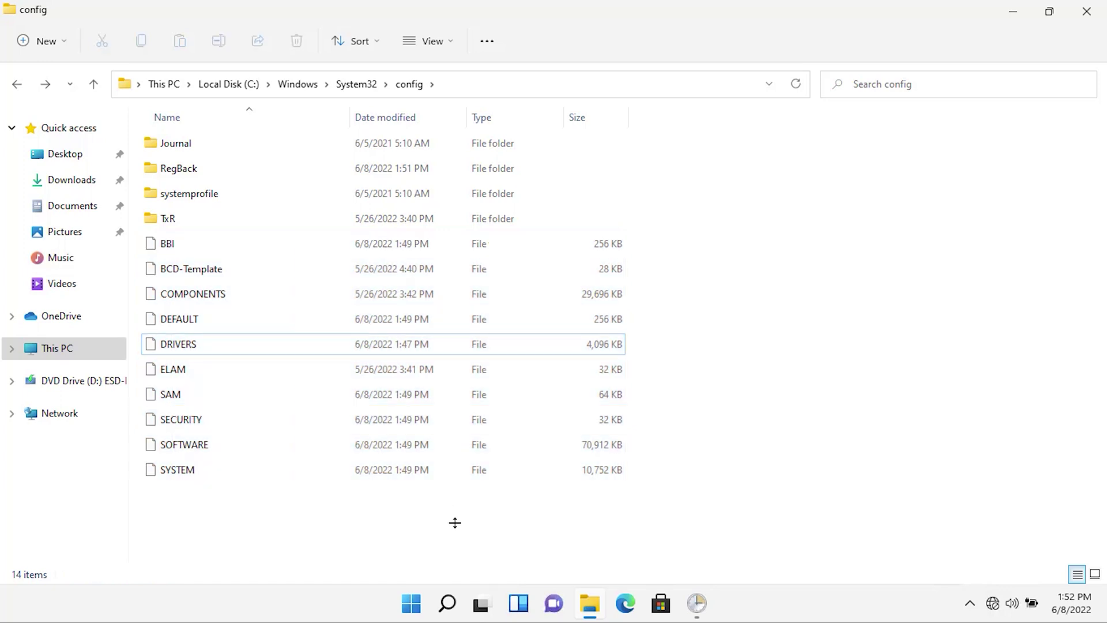
click(405, 472)
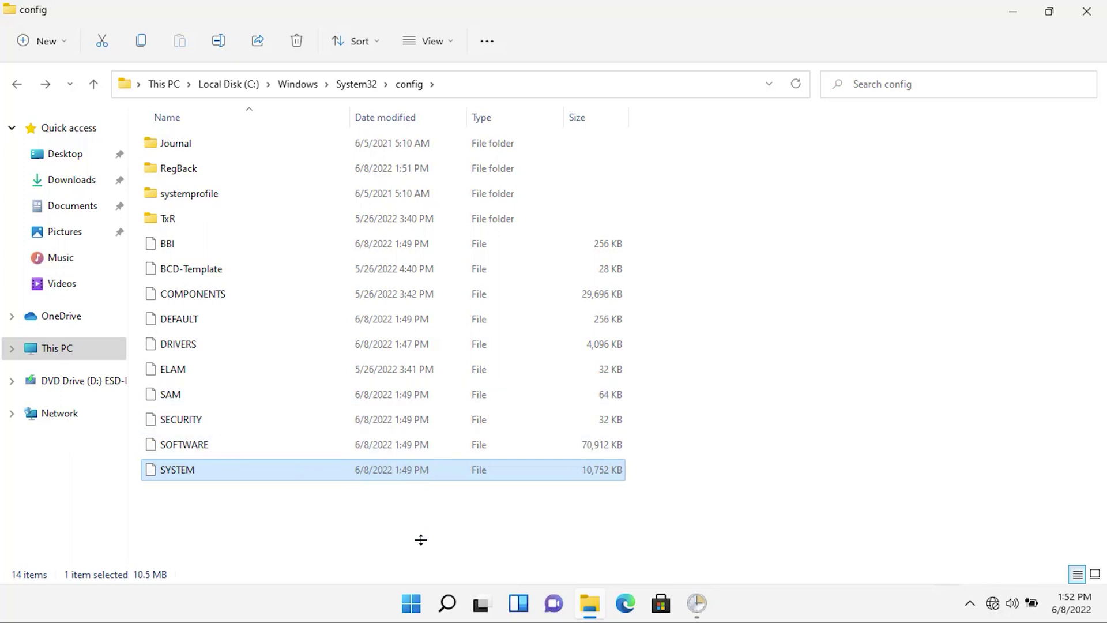
Step: Restart the computer from the Start menu's power options and sign back in
click(410, 604)
click(755, 546)
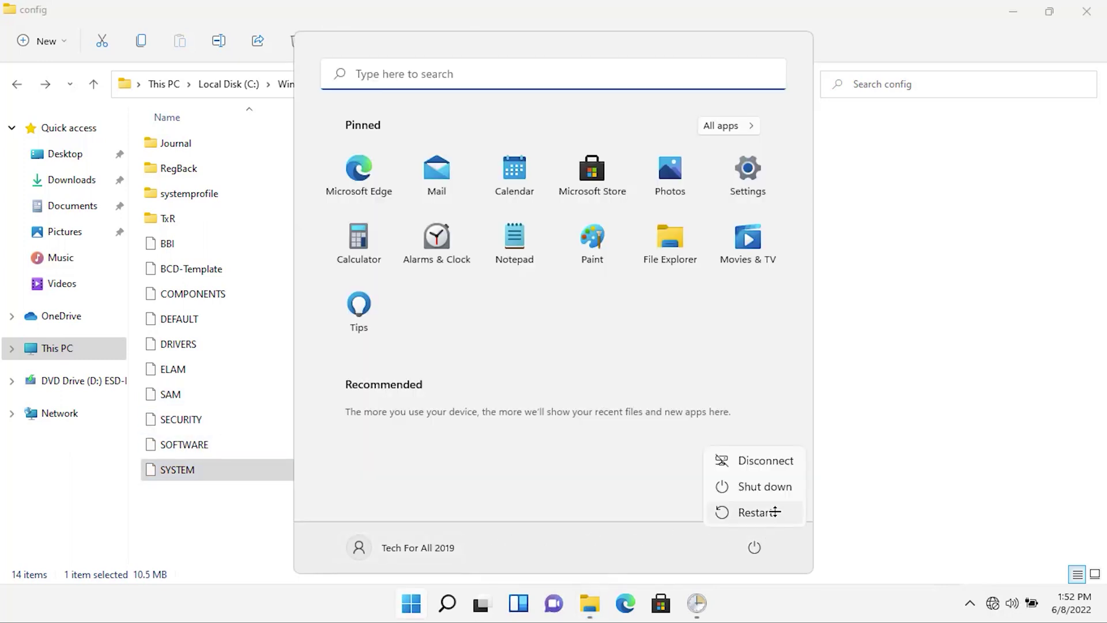
click(773, 511)
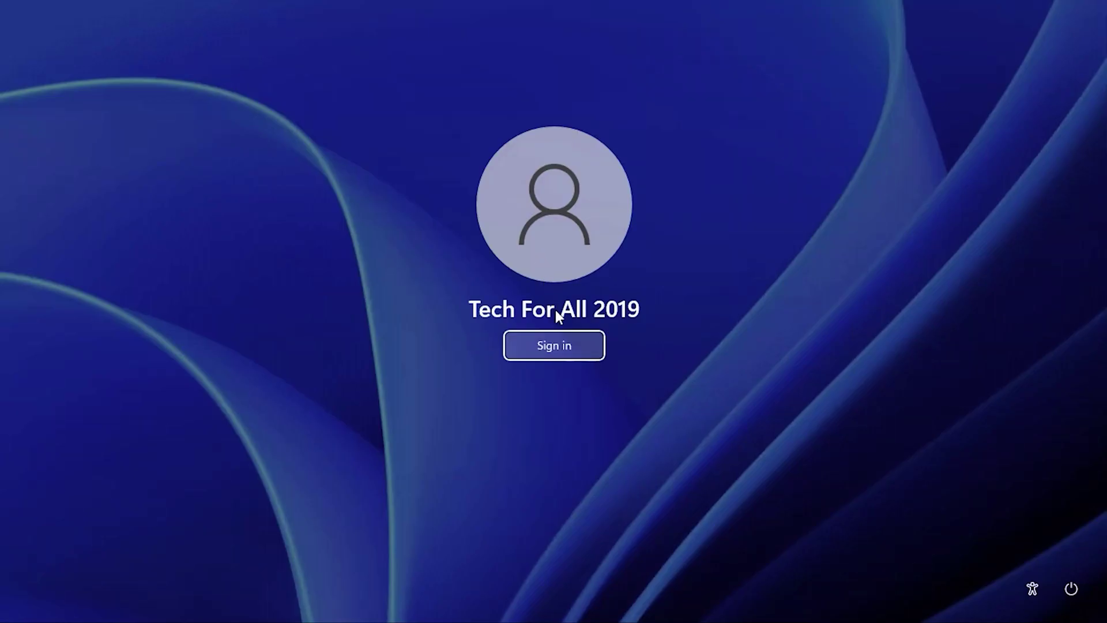
click(556, 348)
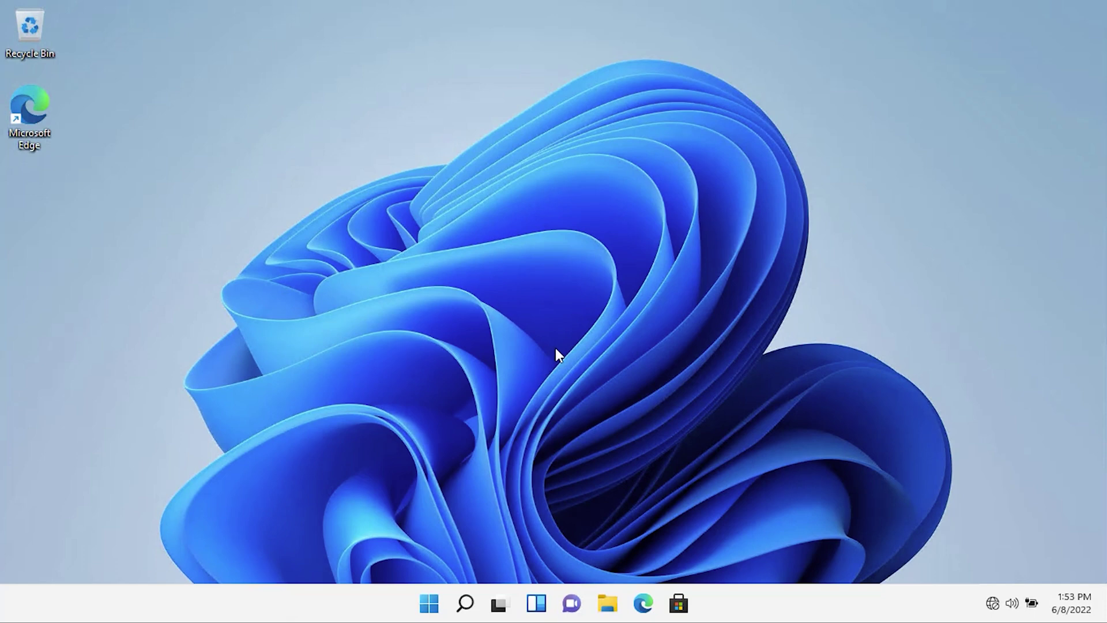
Step: Browse File Explorer from This PC into Local Disk (C:) and the Windows folder
click(607, 604)
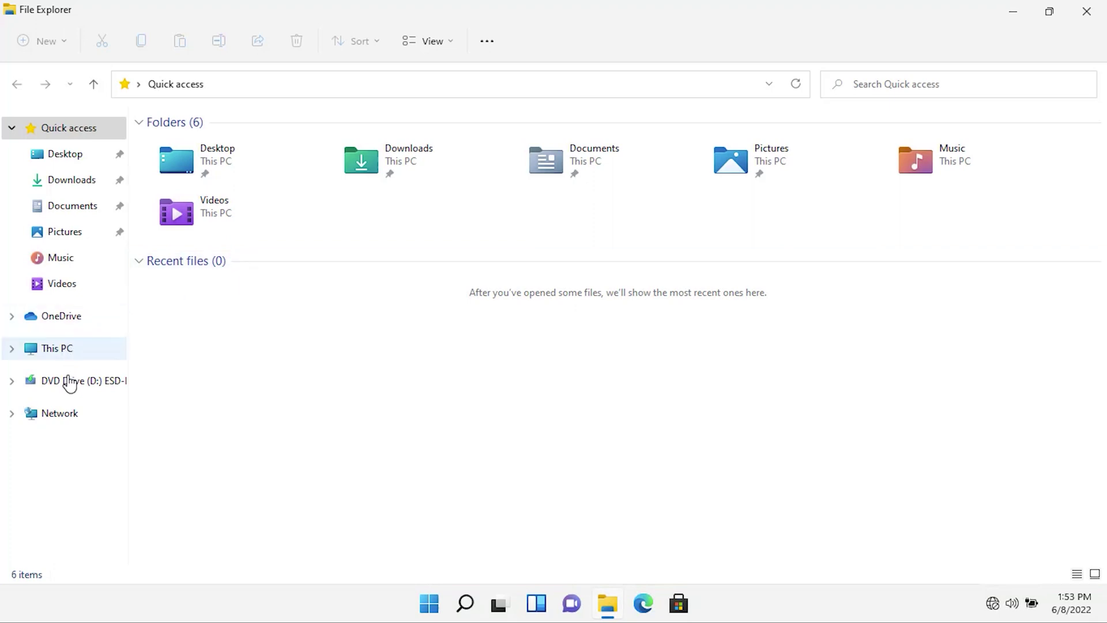
click(65, 351)
double_click(239, 276)
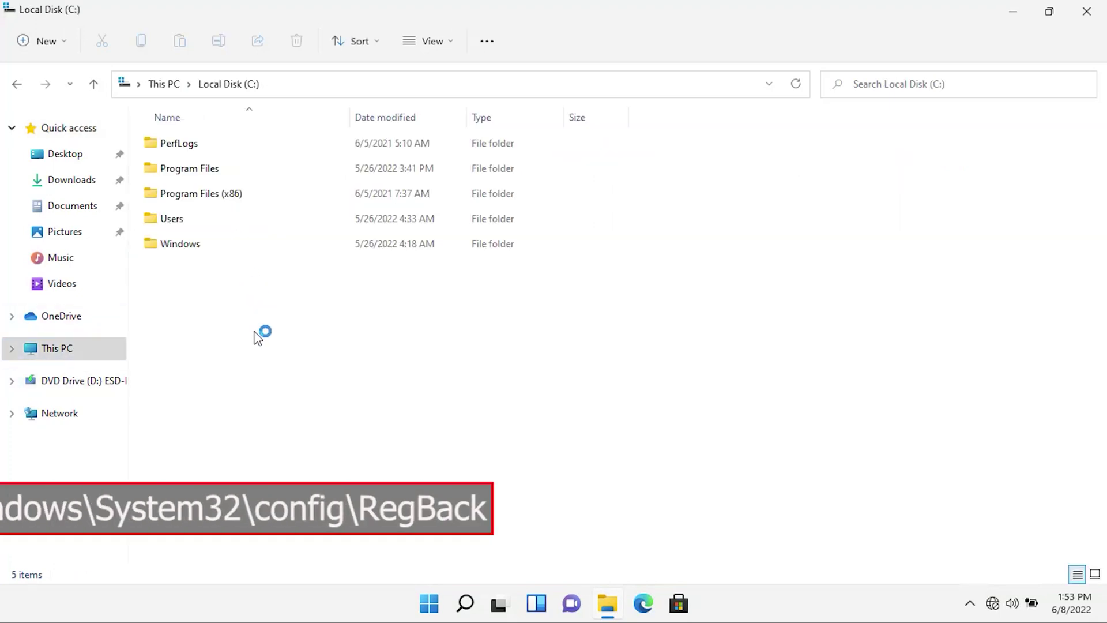
click(194, 249)
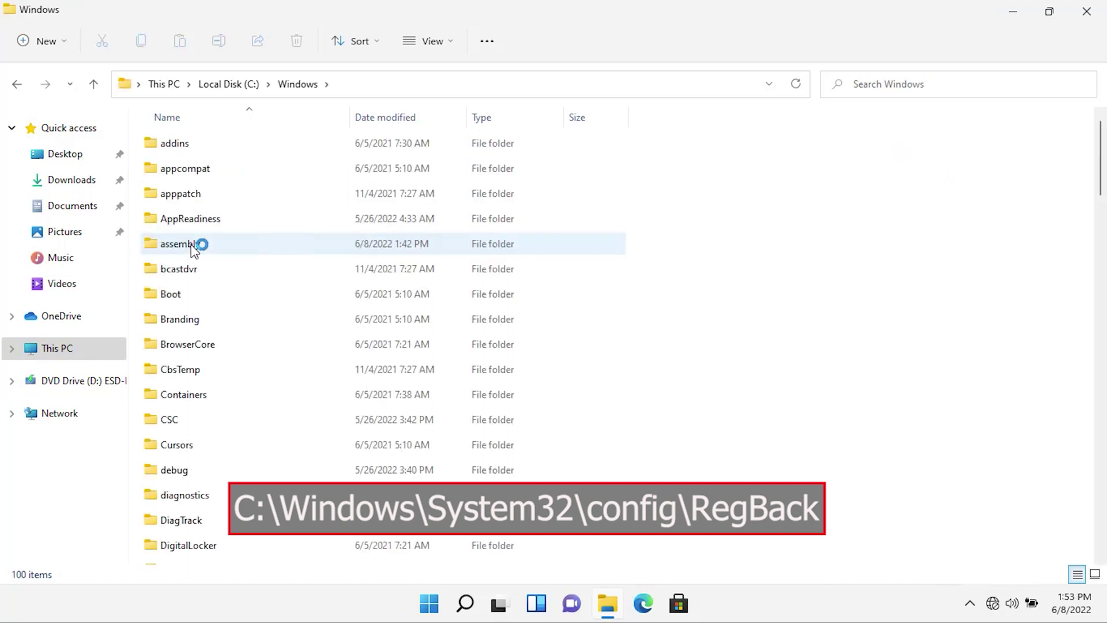
Step: Scroll down the Windows folder to System32 and open it
scroll(252, 453, down, 7)
scroll(248, 482, down, 1)
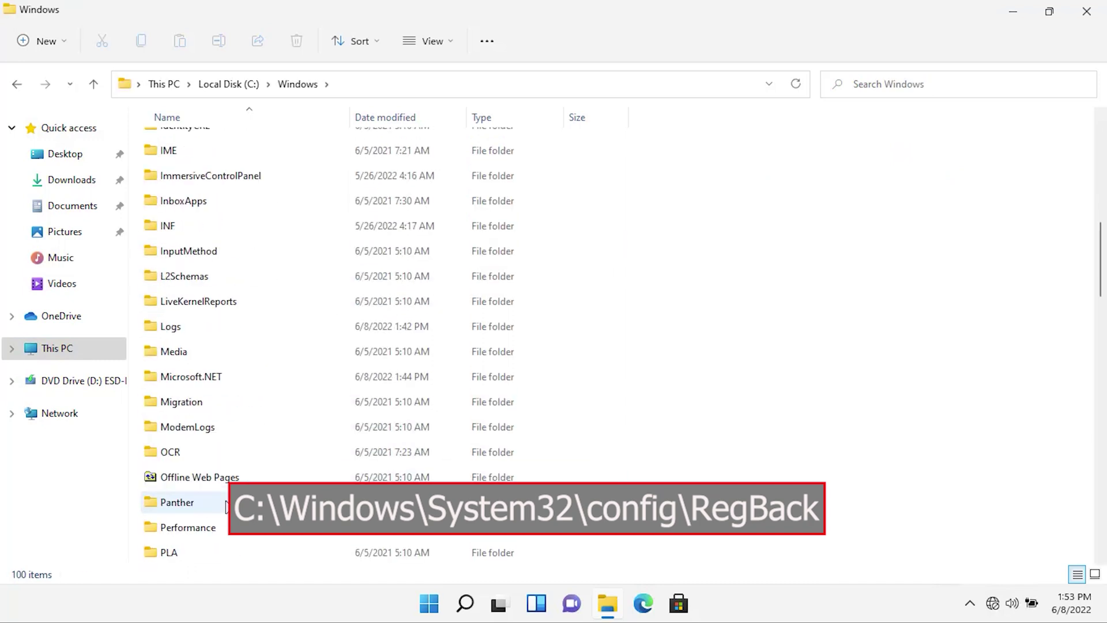
scroll(224, 508, down, 3)
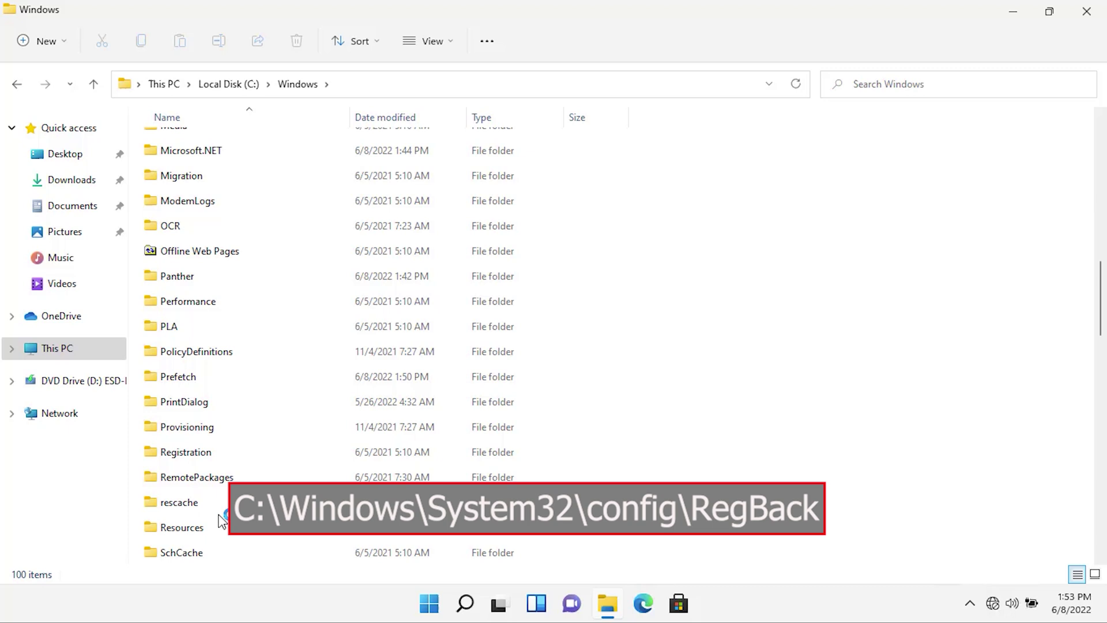
scroll(223, 522, down, 1)
scroll(223, 521, down, 2)
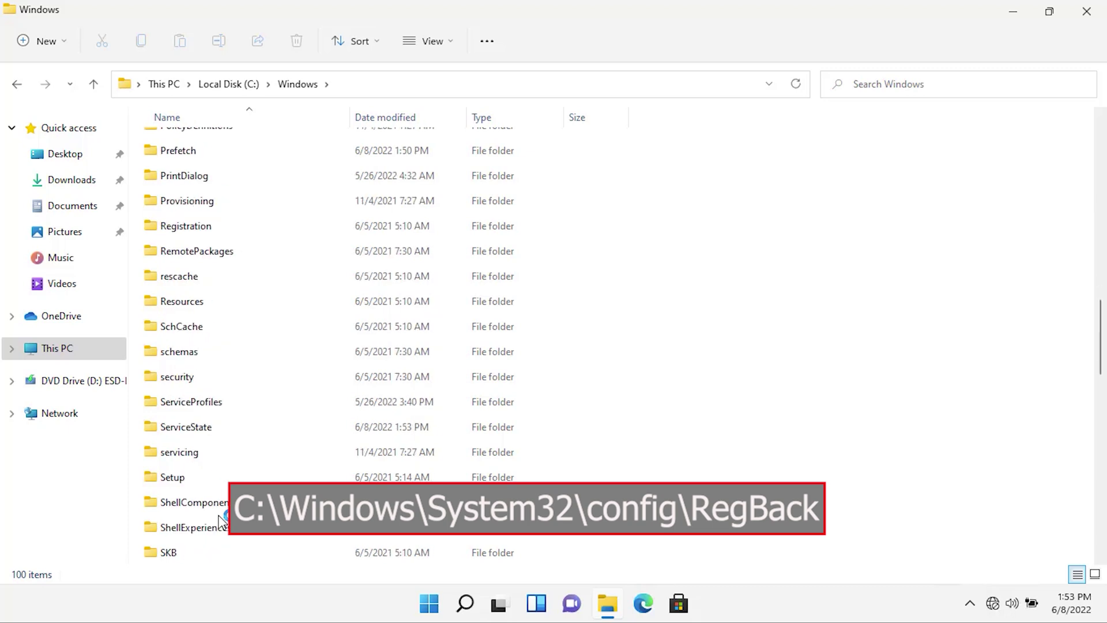
scroll(223, 522, down, 1)
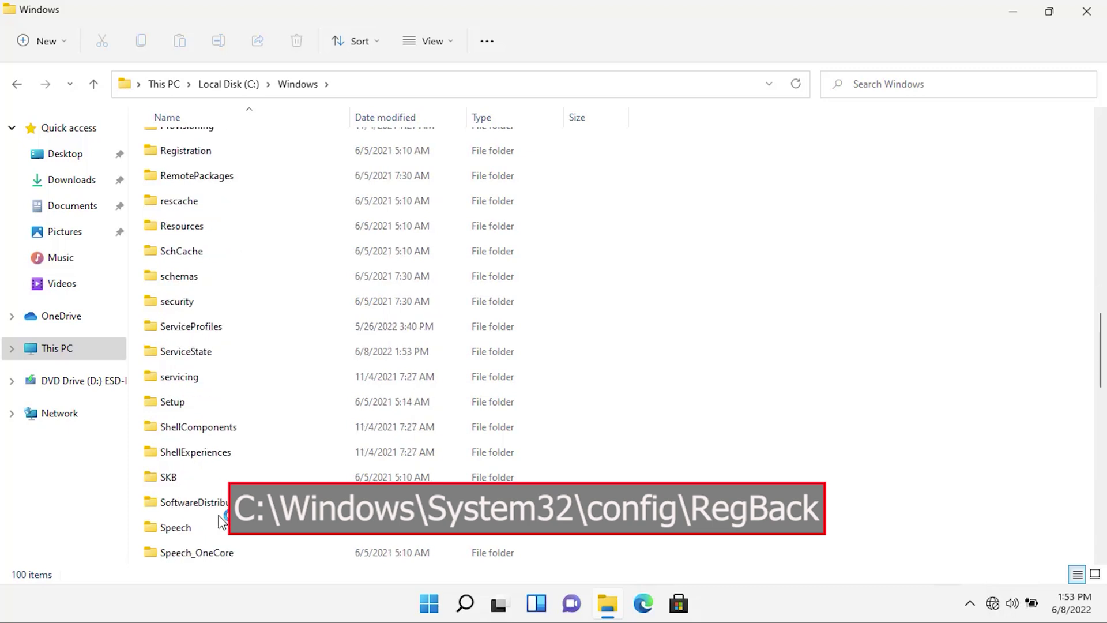
scroll(222, 521, down, 2)
click(197, 451)
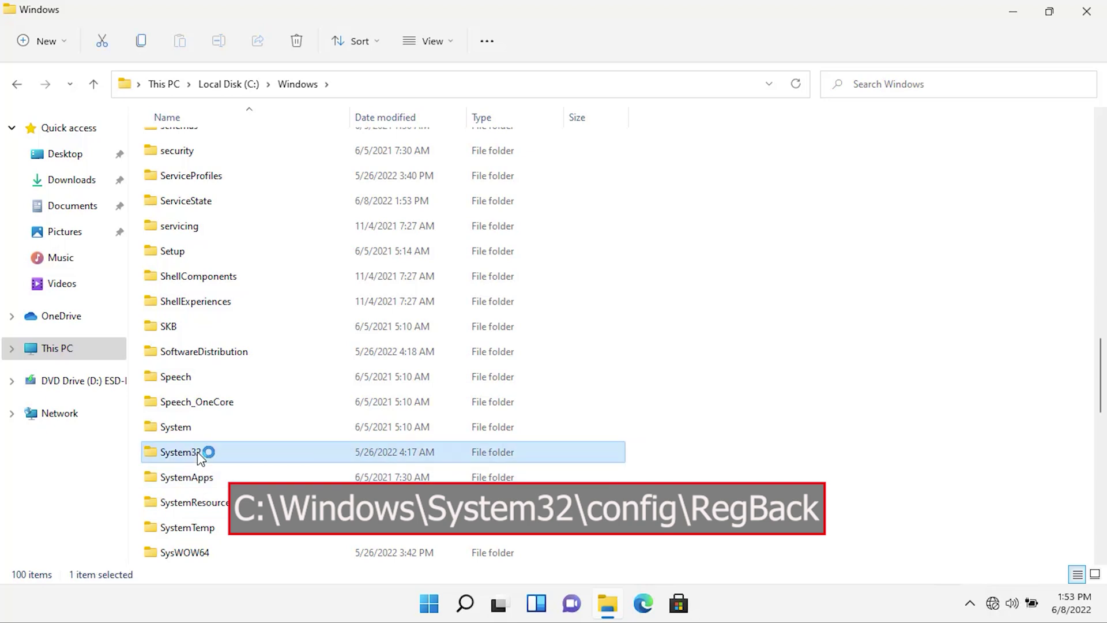
double_click(197, 452)
Step: Open config and select the SAM, SECURITY, SOFTWARE and SYSTEM hives to check their sizes
double_click(198, 494)
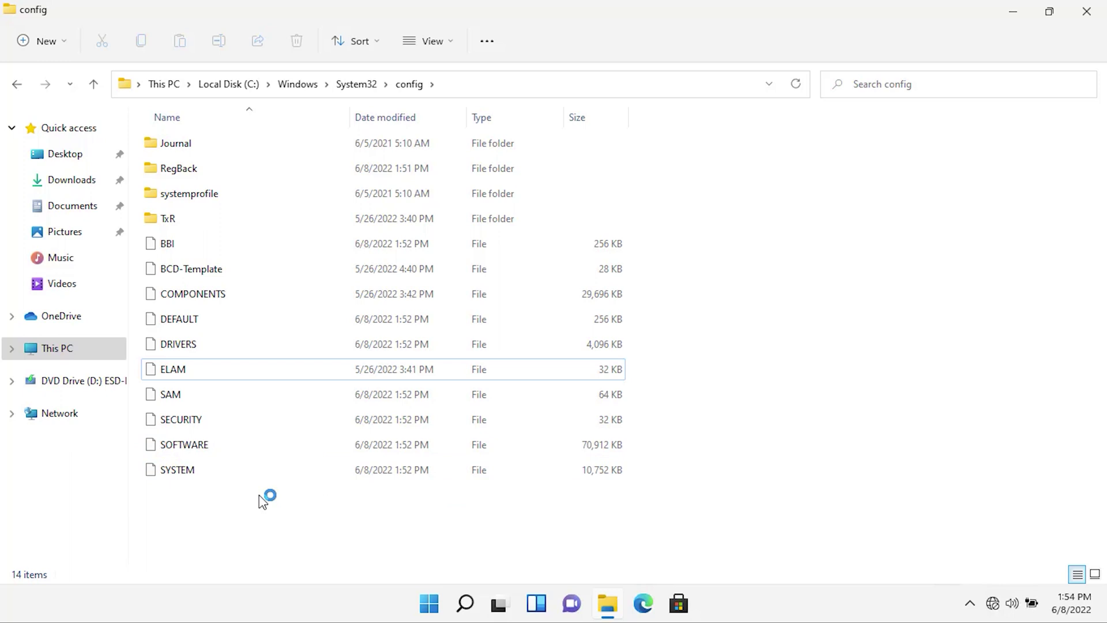
drag(258, 495, 188, 390)
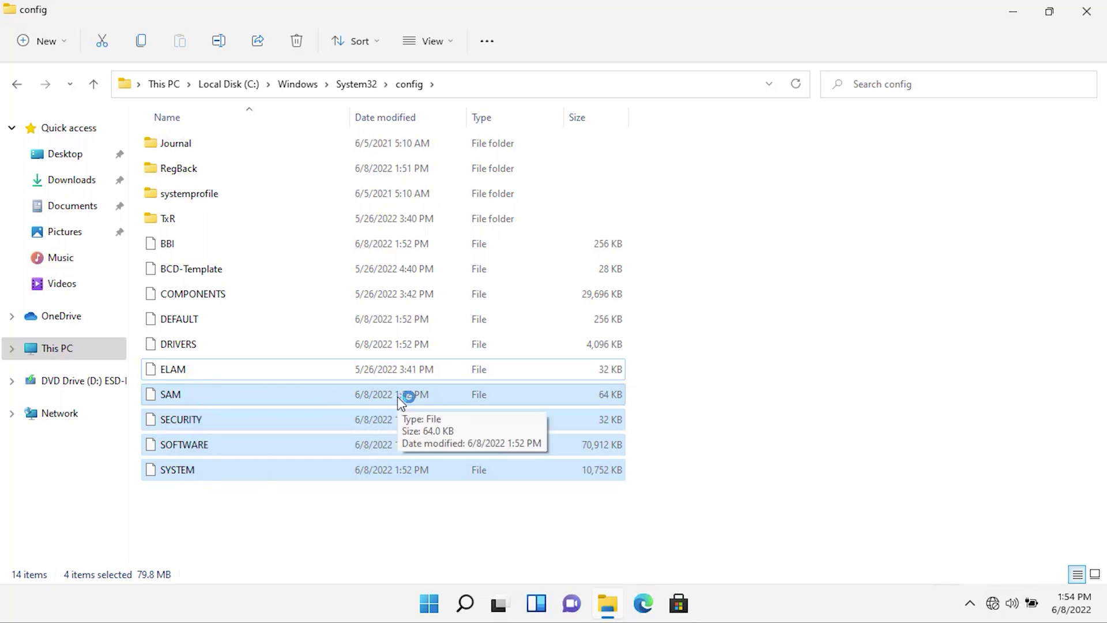